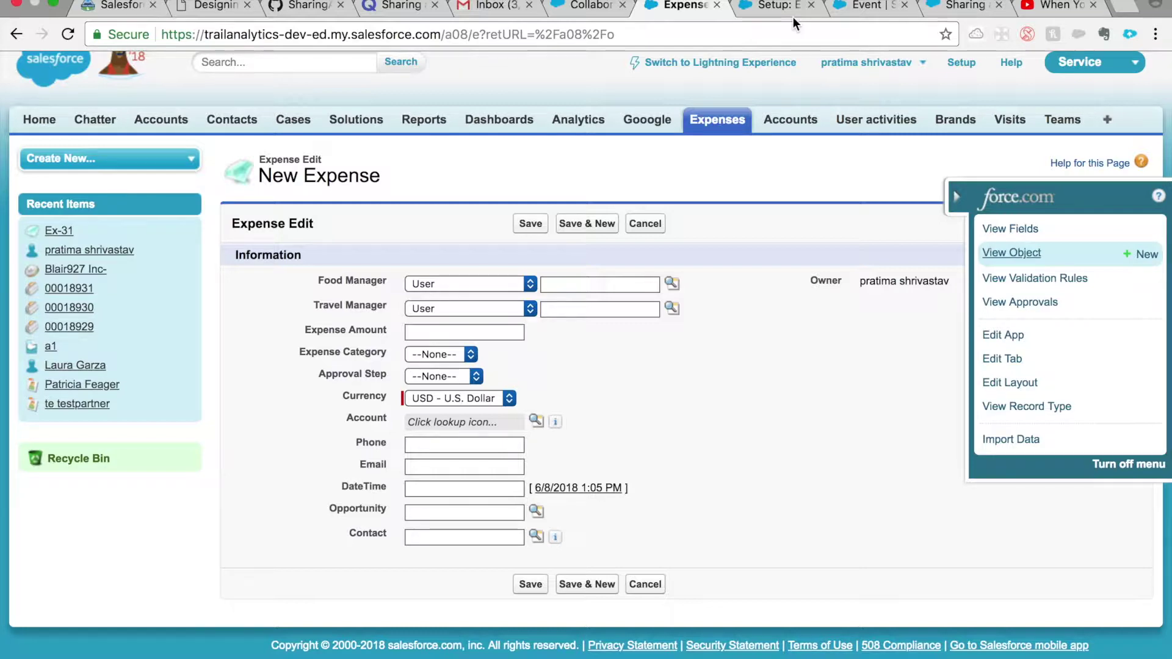
Examine the Share with options of the criteria-based Expense sharing rule and the Food Manager lookup on the new expense form.
left_click(787, 11)
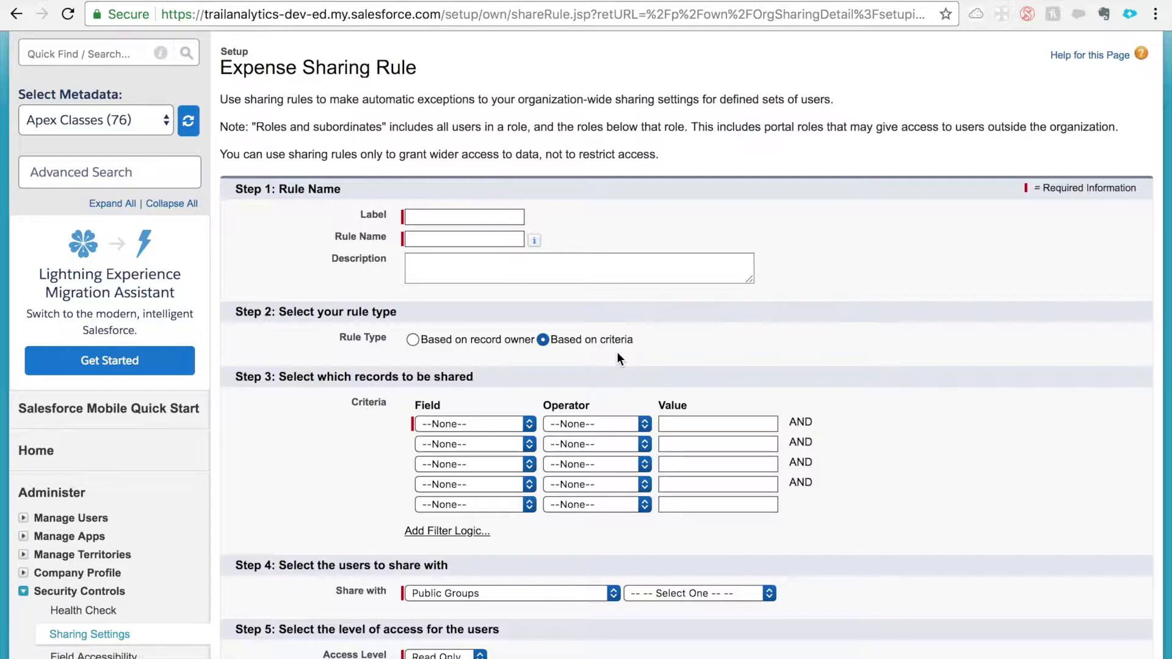
left_click(563, 590)
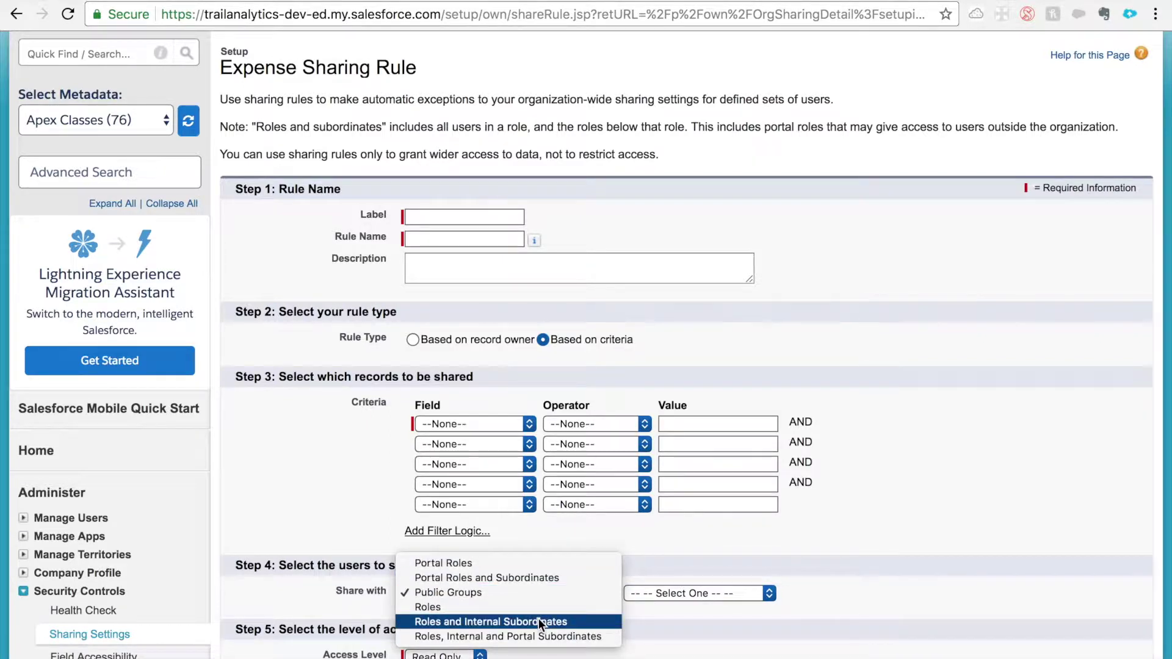
left_click(641, 567)
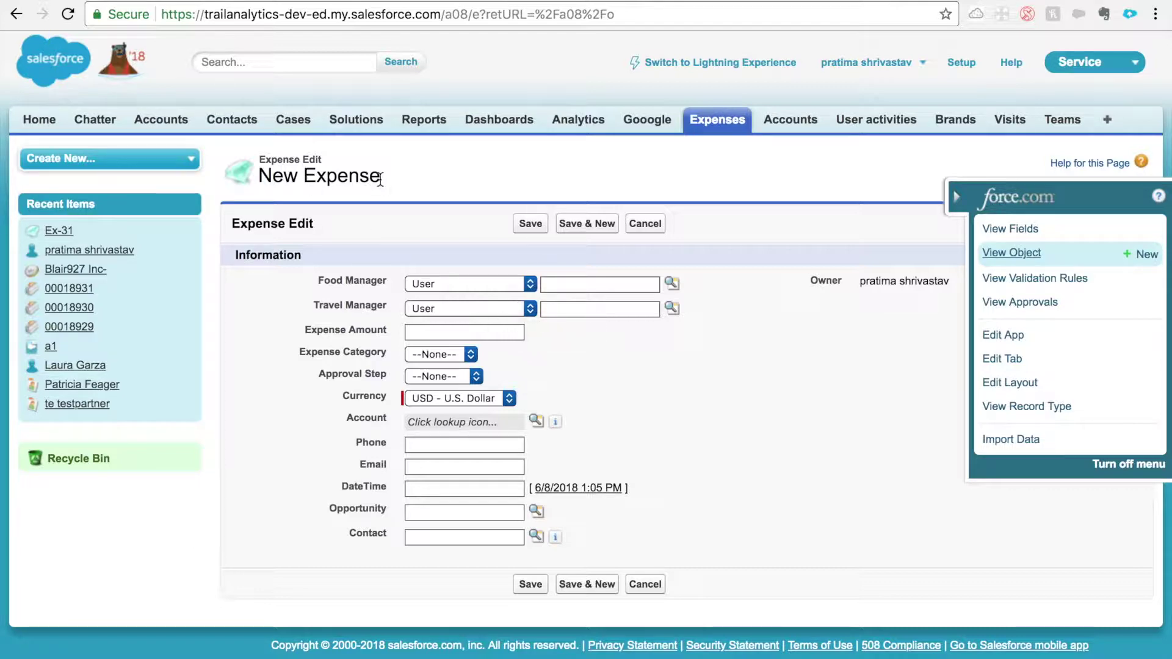
left_click(672, 284)
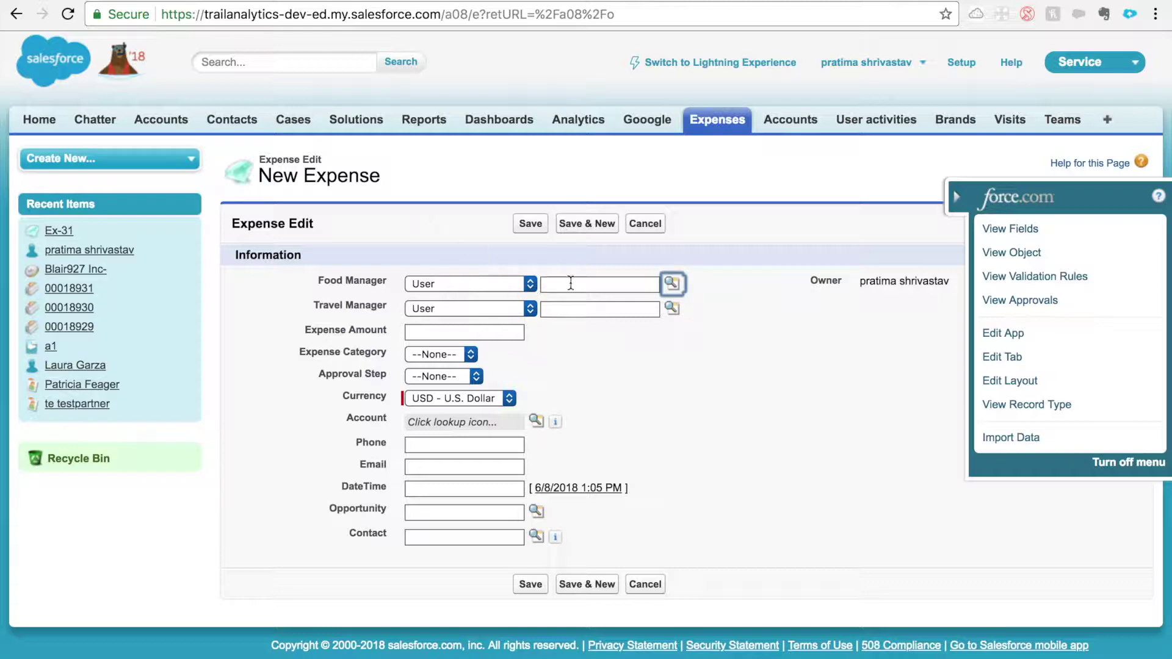
left_click(573, 284)
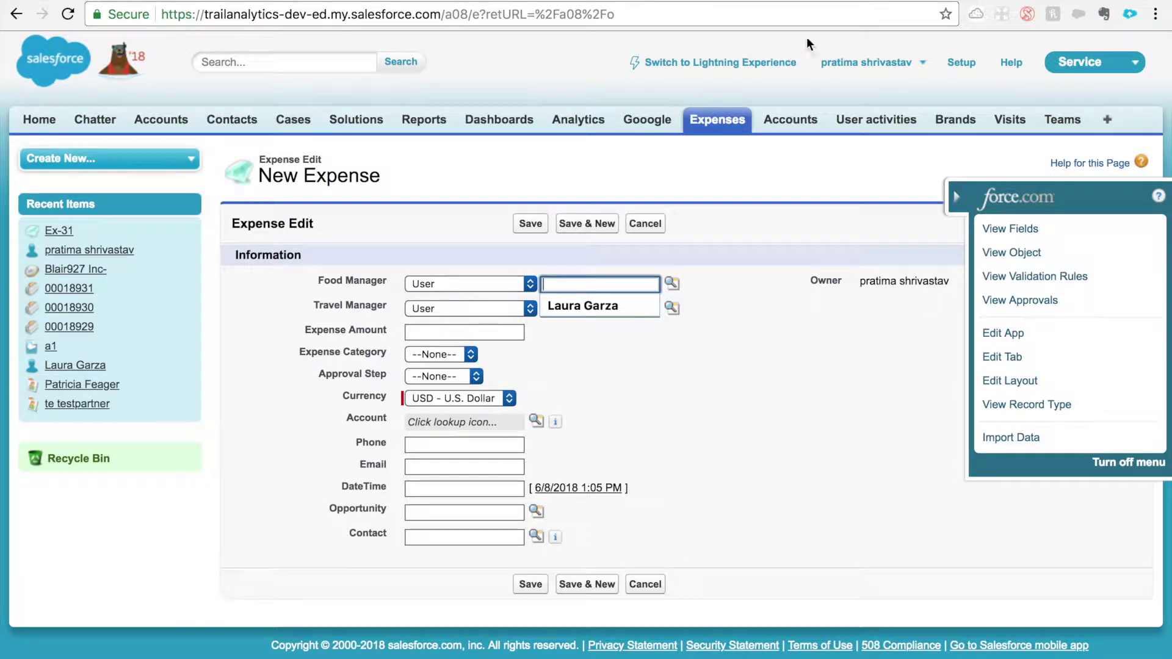
Read the JobSharing example for manual sharing with Apex in the Salesforce developer documentation.
left_click(841, 1)
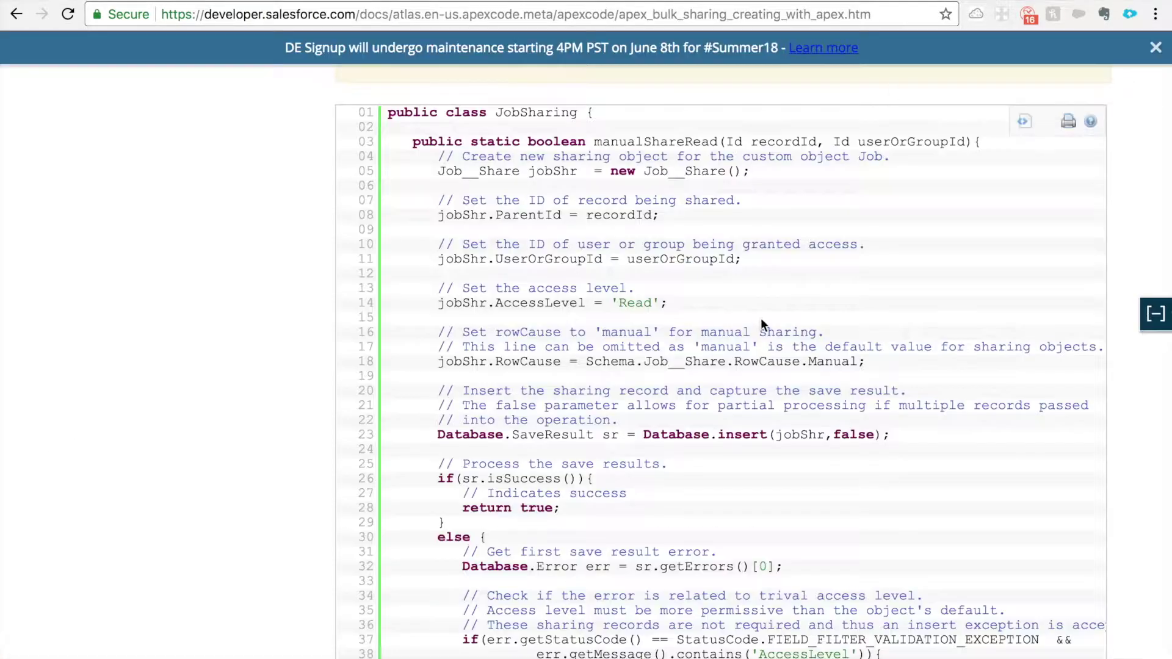
scroll(761, 317, "up", 3)
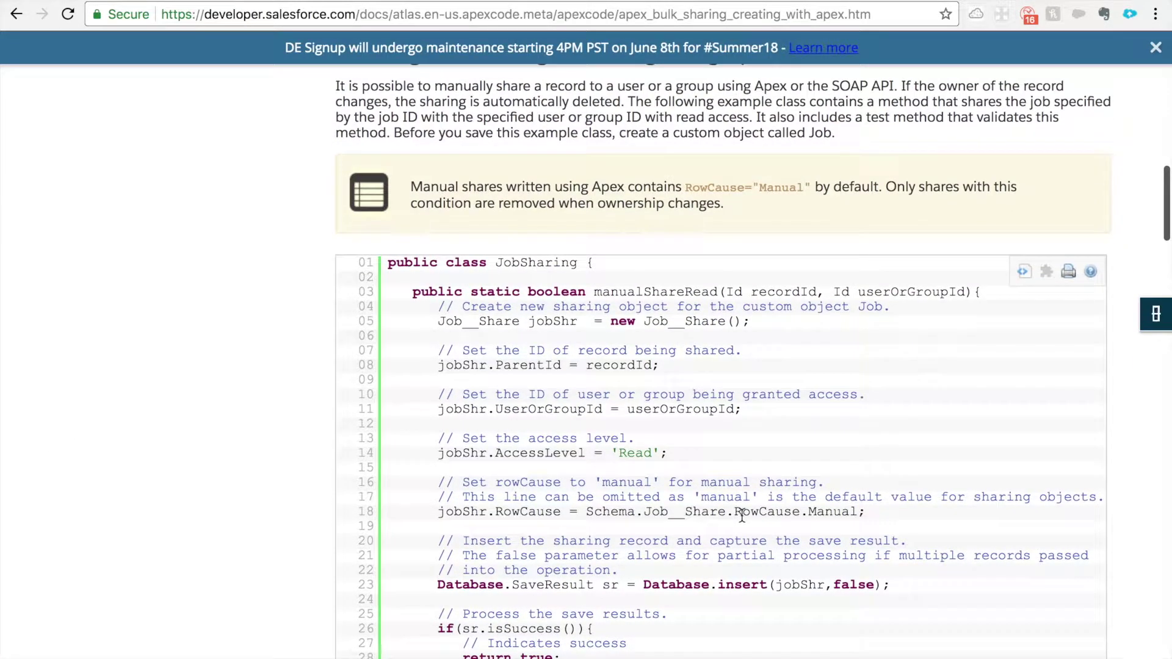
scroll(745, 488, "down", 2)
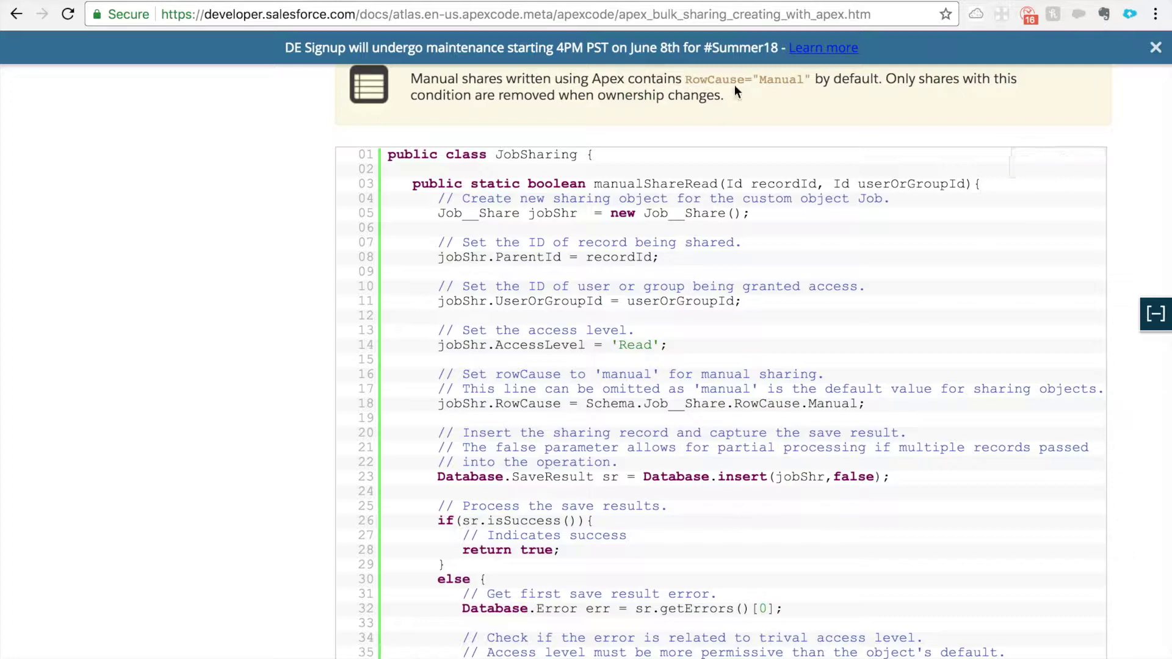
Open the Expense object definition's Apex Sharing Reasons and inspect the blank form for a new sharing reason.
left_click(768, 2)
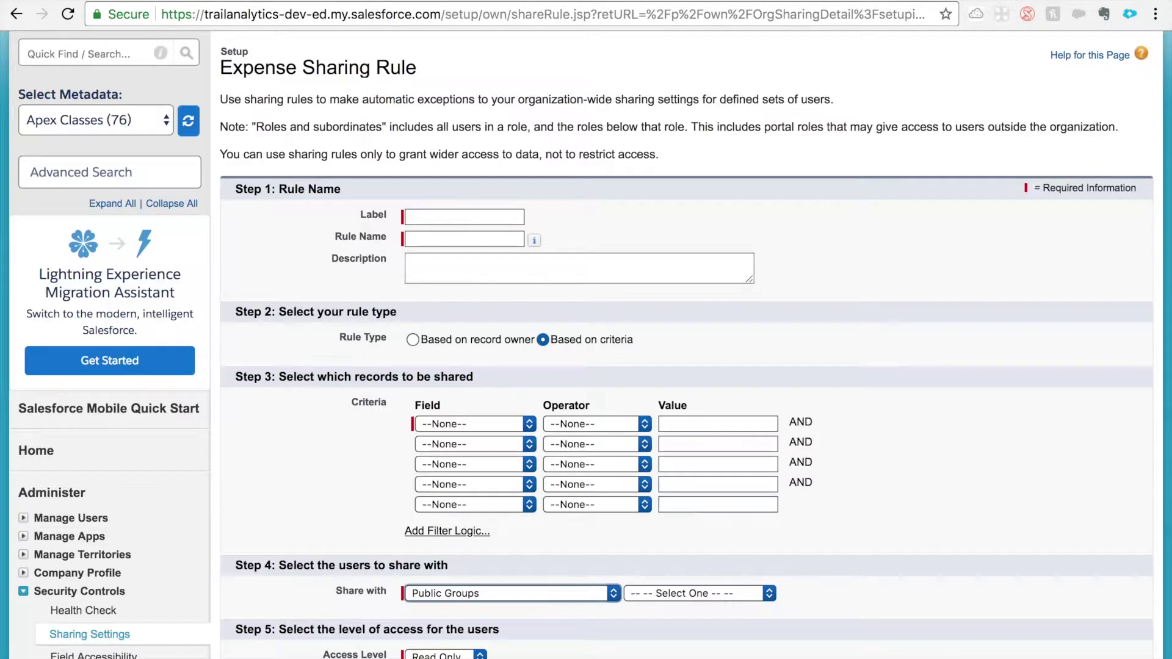
scroll(683, 215, "up", 3)
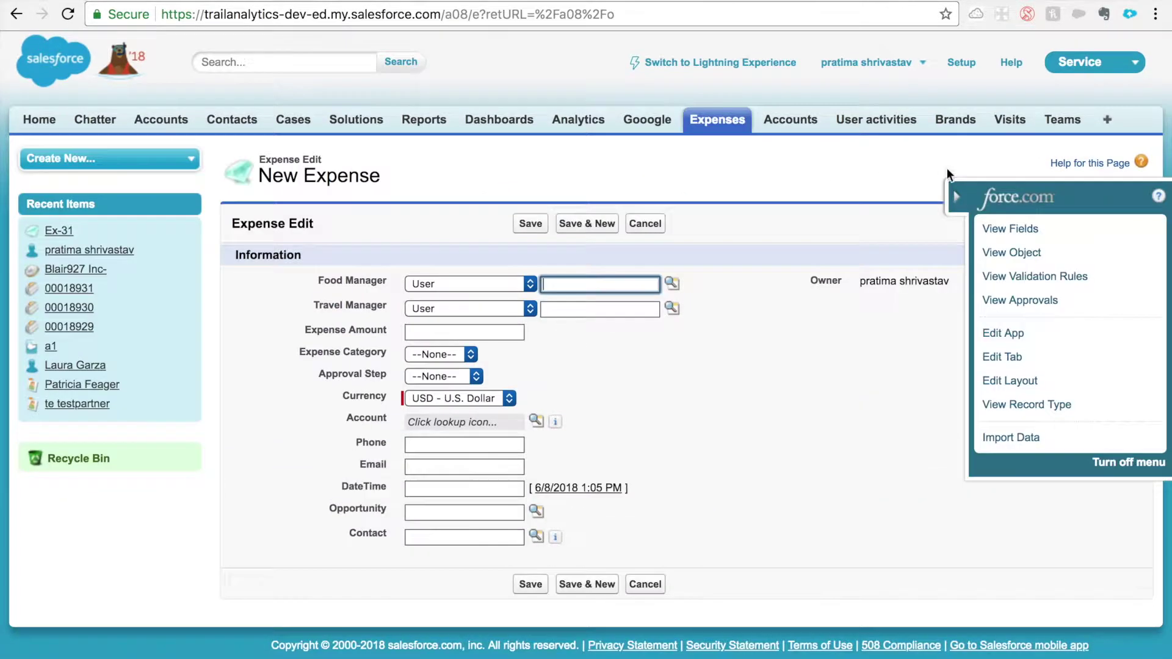
left_click(1004, 251)
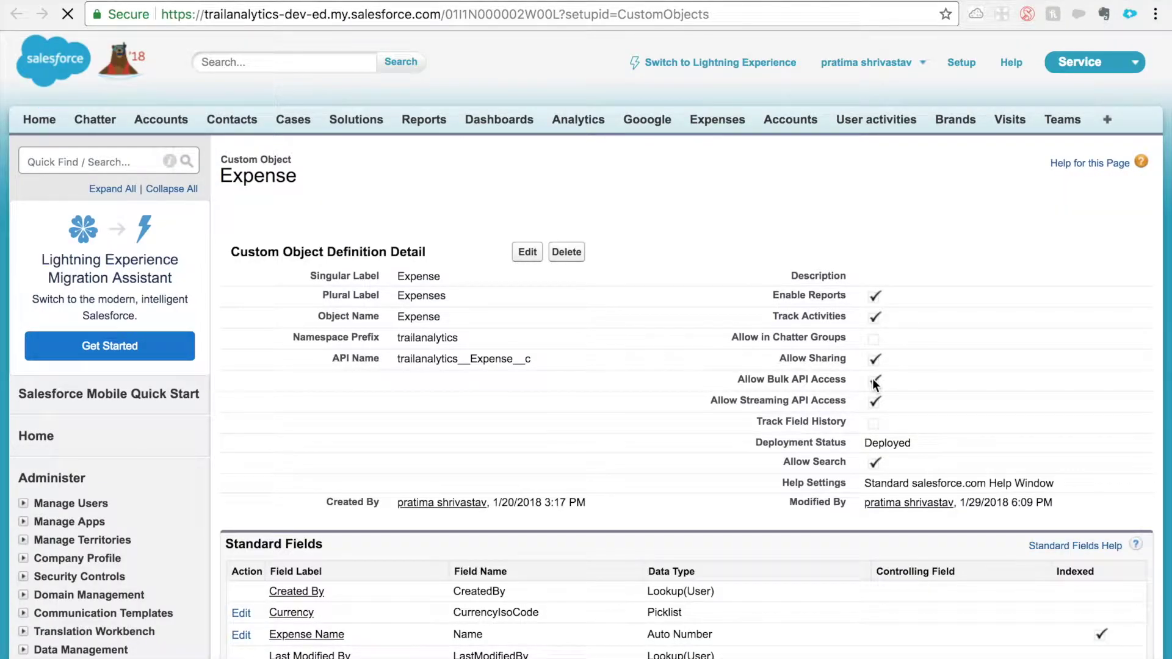
scroll(874, 383, "down", 15)
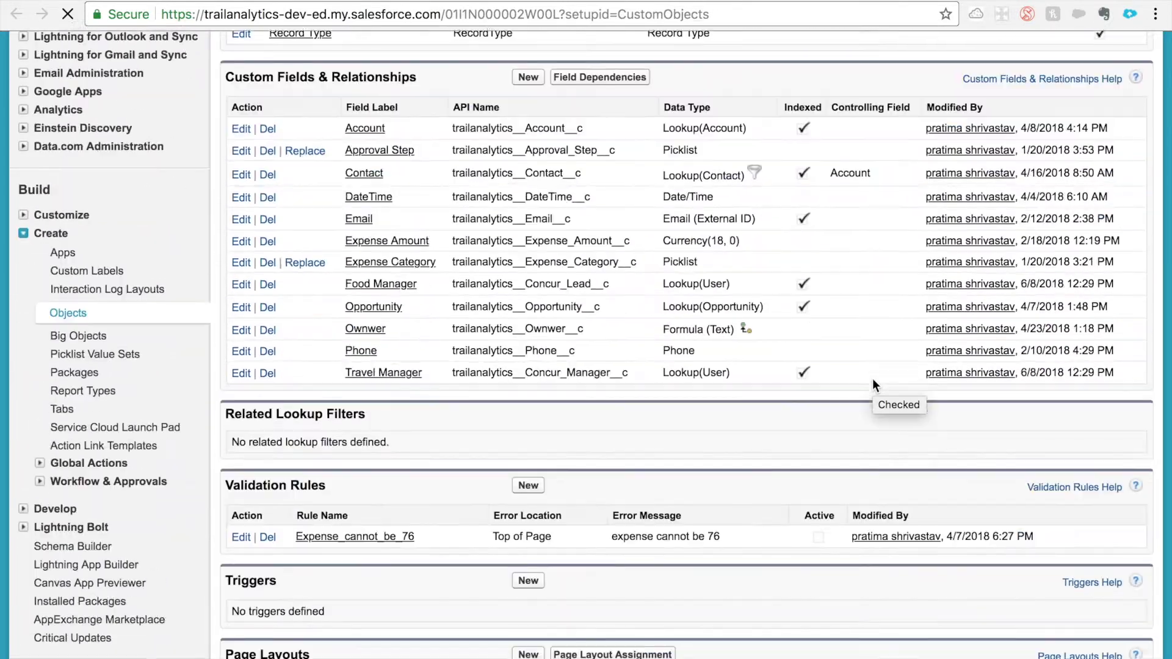
scroll(873, 381, "up", 15)
mouse_move(790, 236)
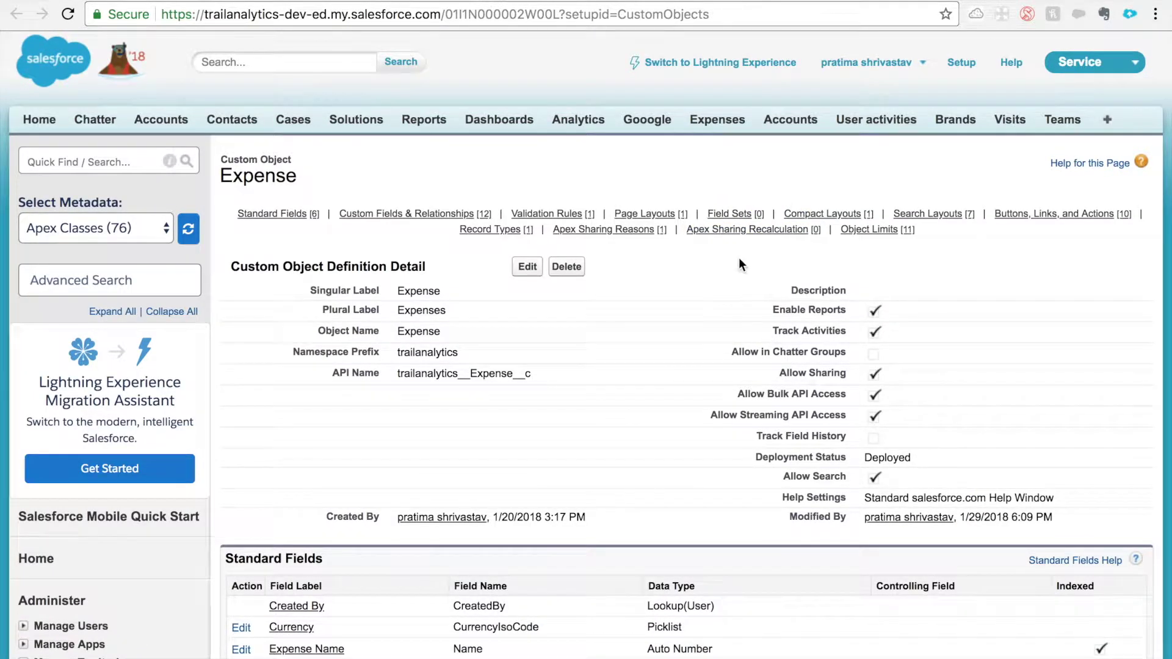
left_click(627, 231)
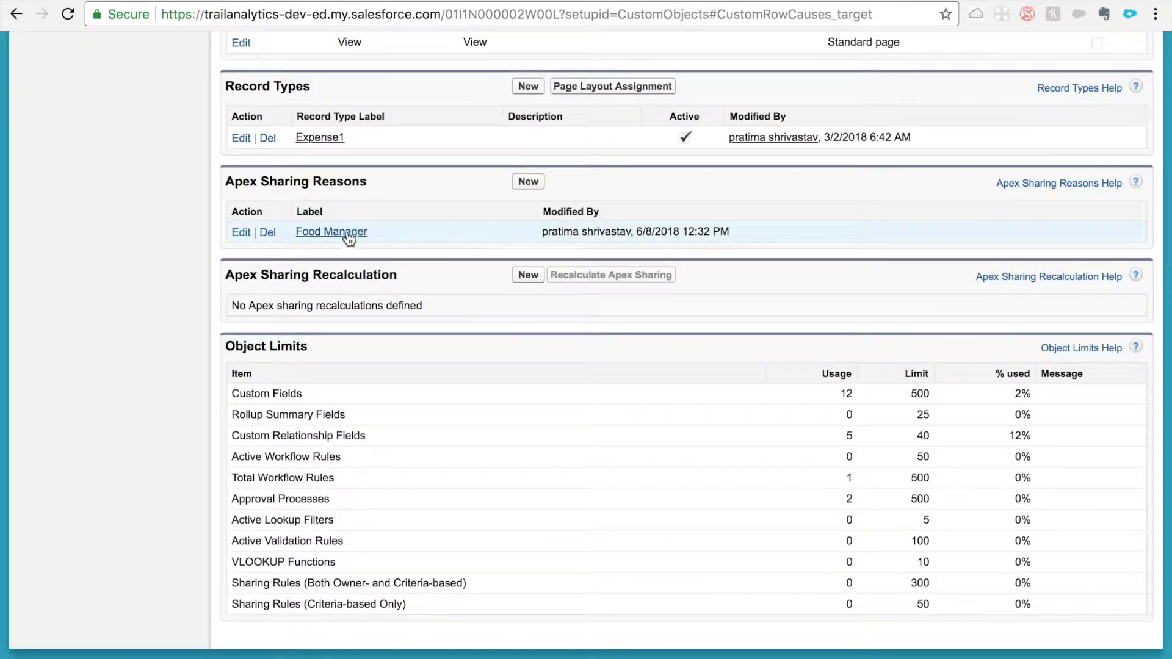
left_click(523, 187)
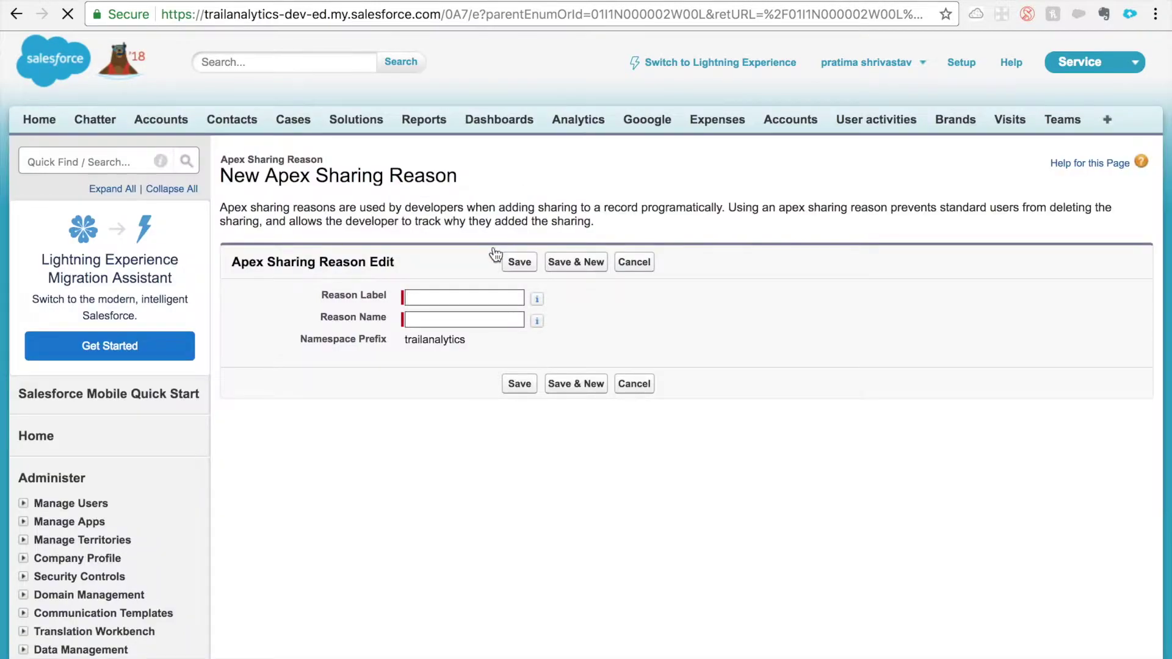
left_click(457, 294)
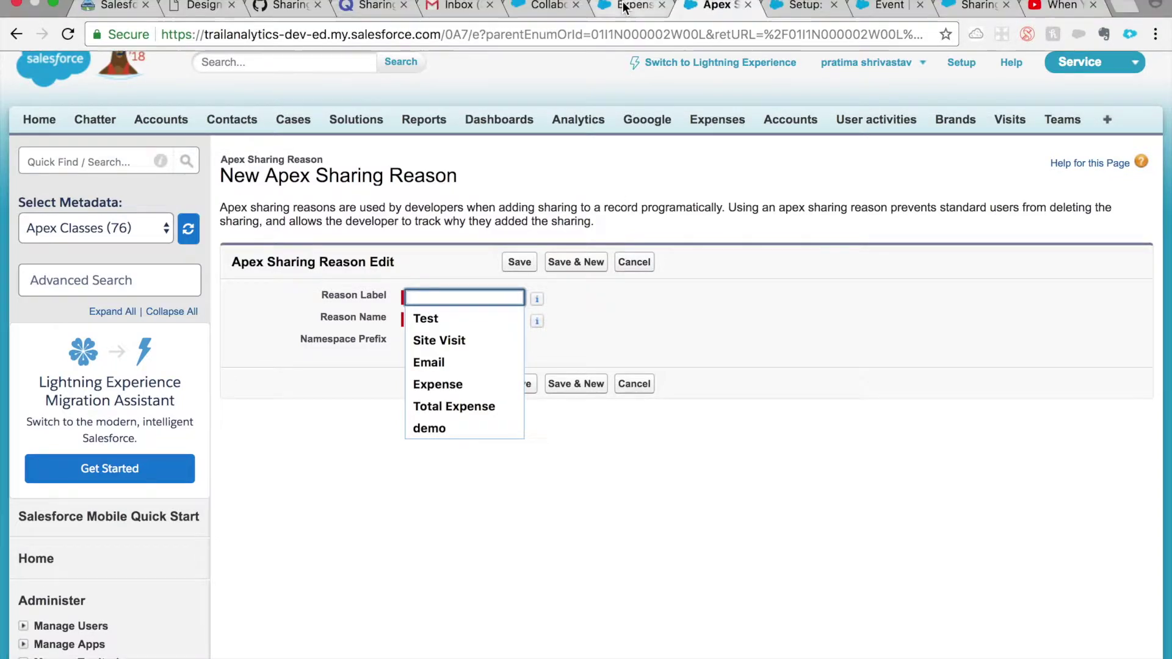
Examine the access reasons in the sharing details of expense Ex-31, discarding the unsaved new expense and new Apex sharing reason.
left_click(632, 9)
left_click(644, 223)
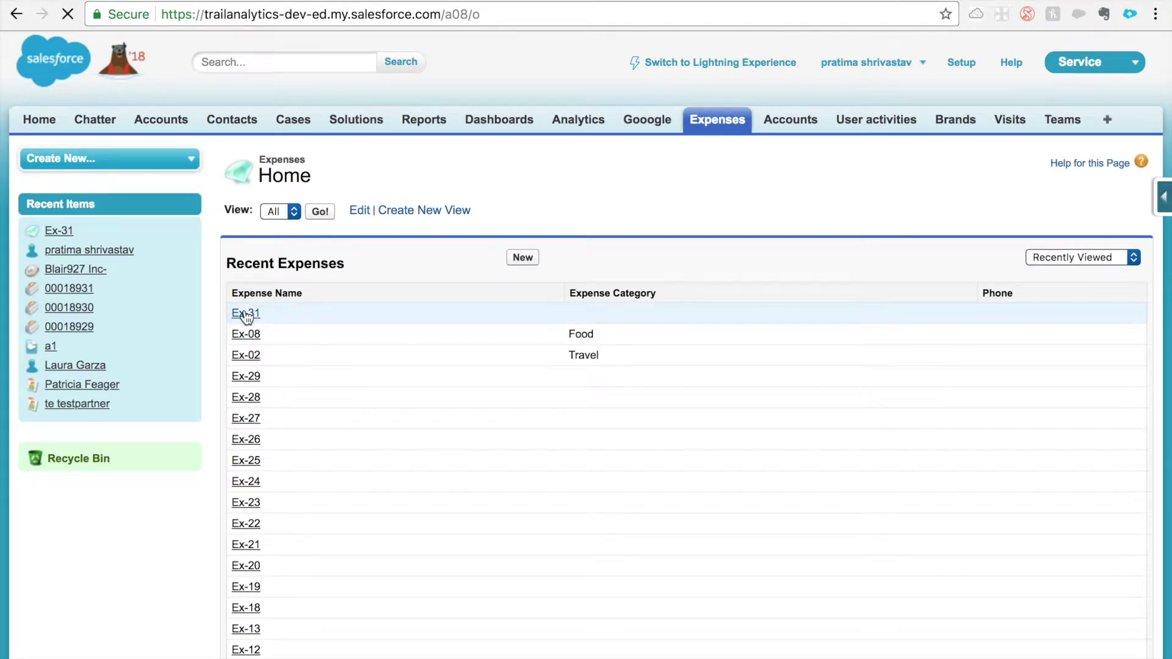
left_click(246, 315)
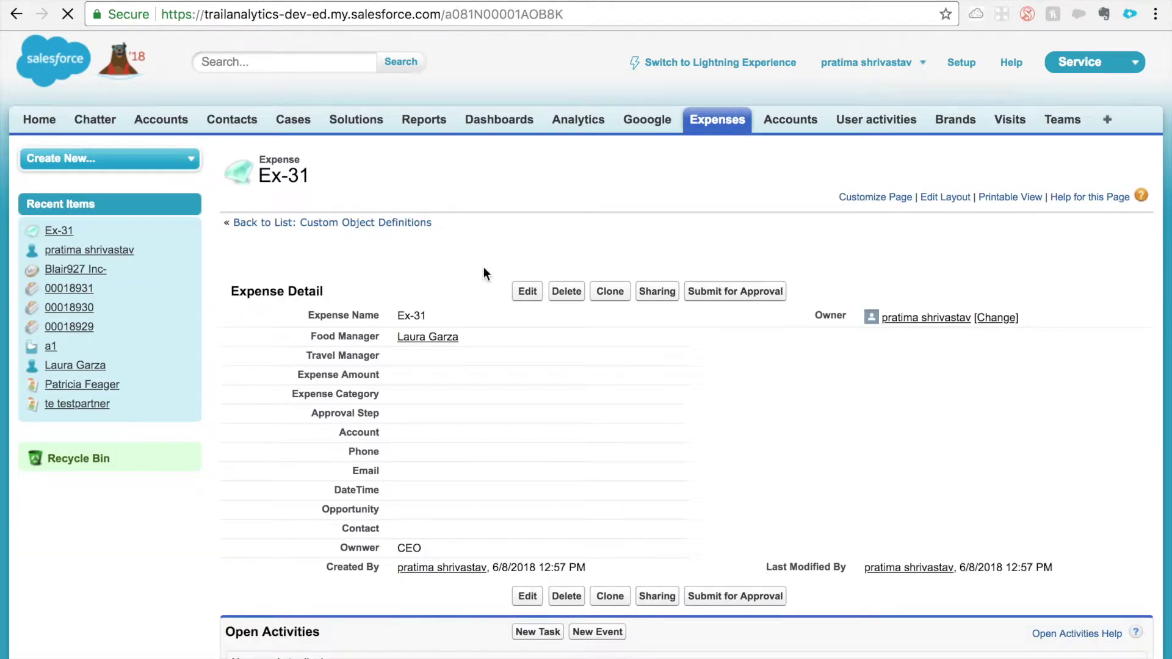
left_click(656, 291)
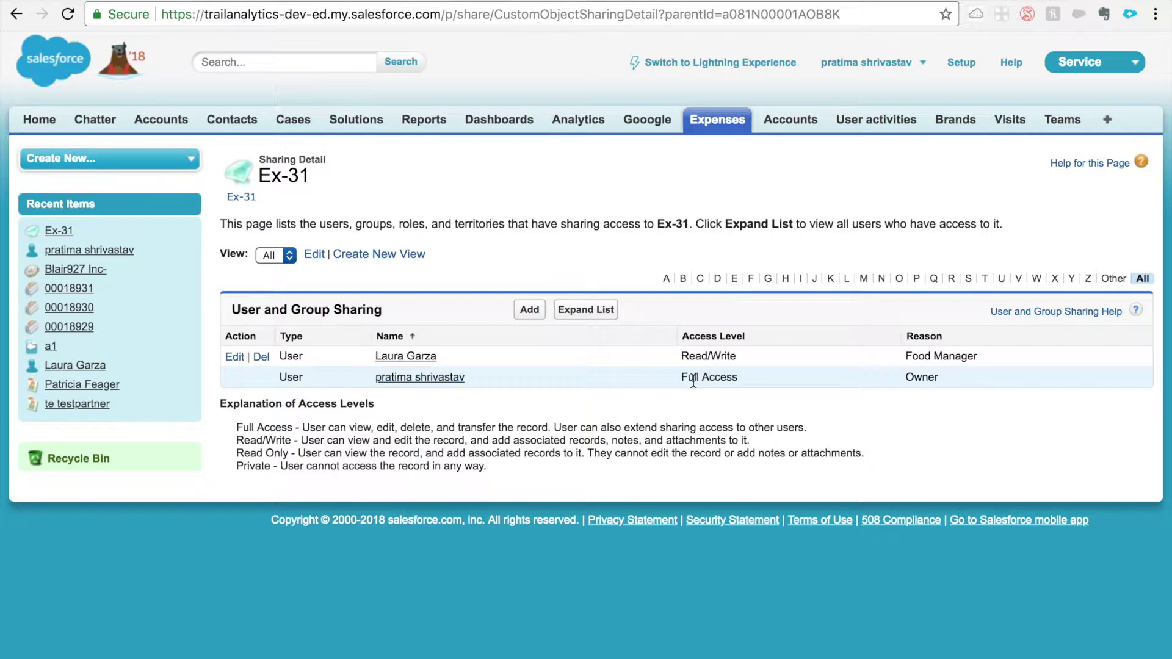
double_click(924, 378)
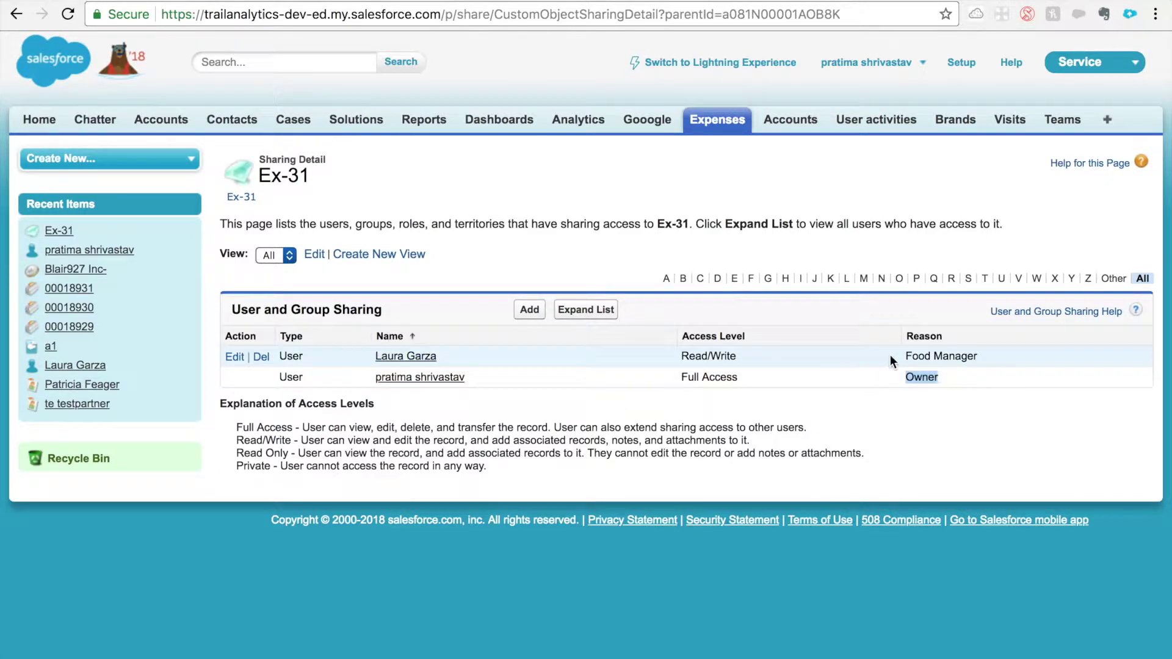
double_click(923, 356)
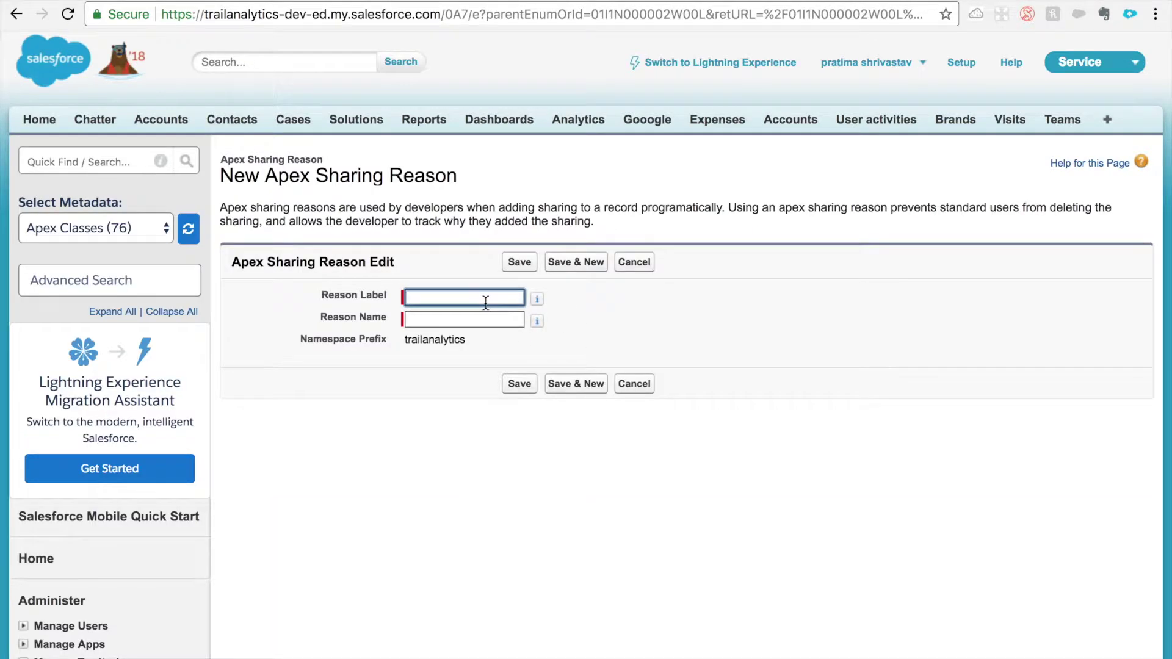
left_click(628, 268)
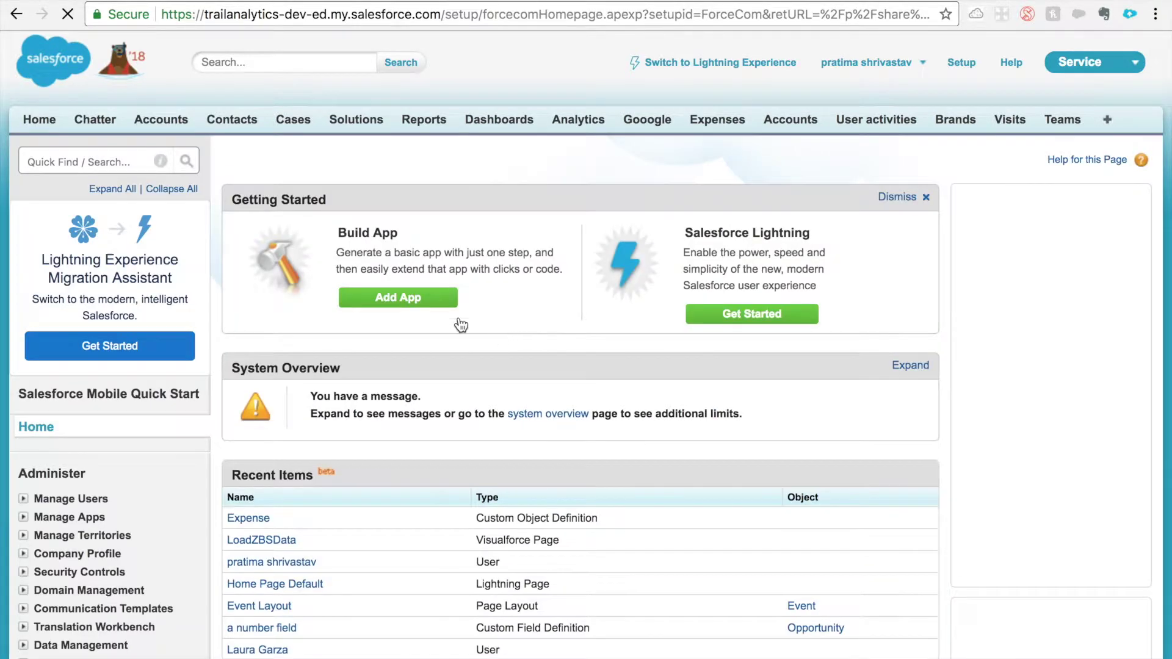
Search Setup for "flow" and open the Flows page under Workflow & Approvals.
left_click(97, 164)
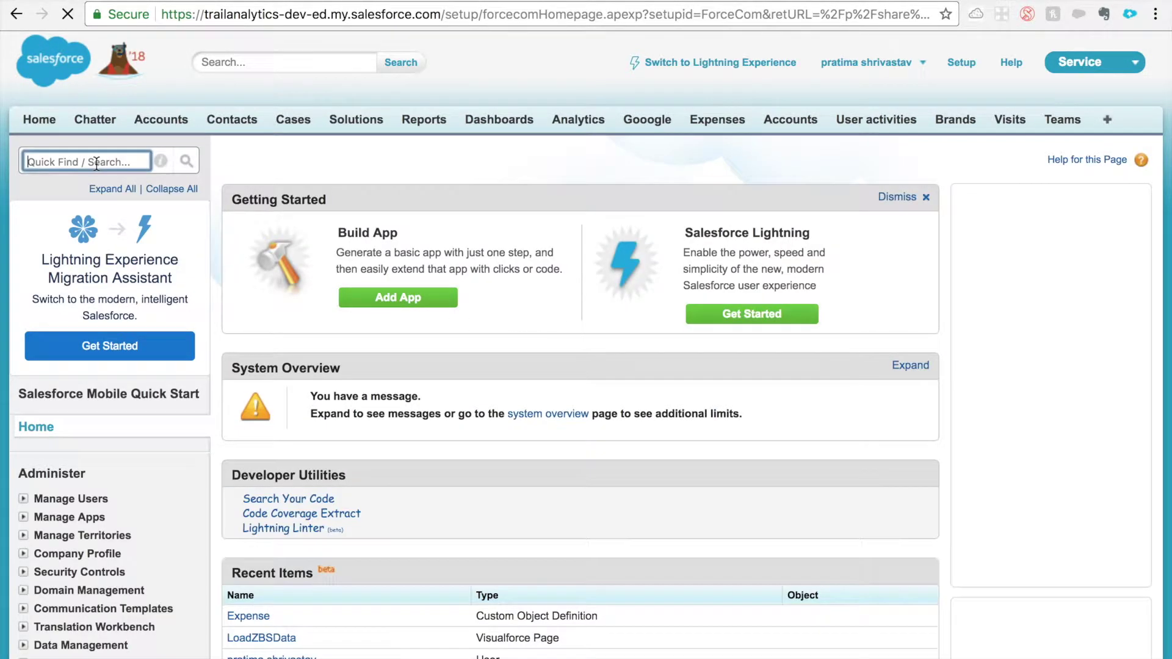
type("flow")
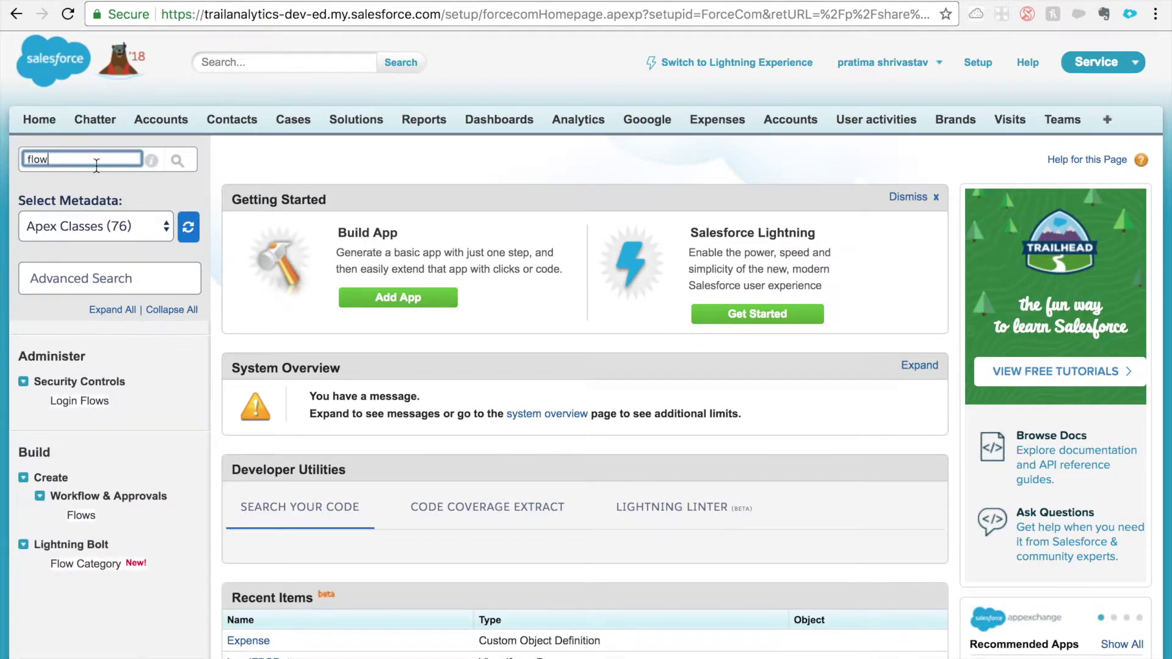
left_click(81, 516)
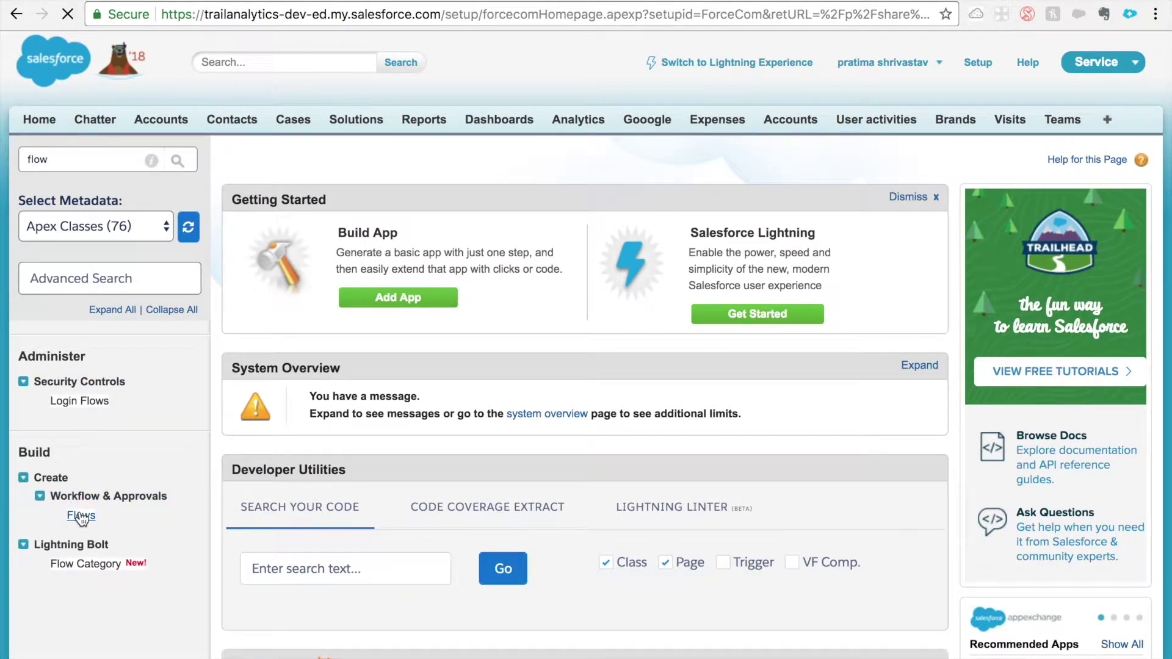
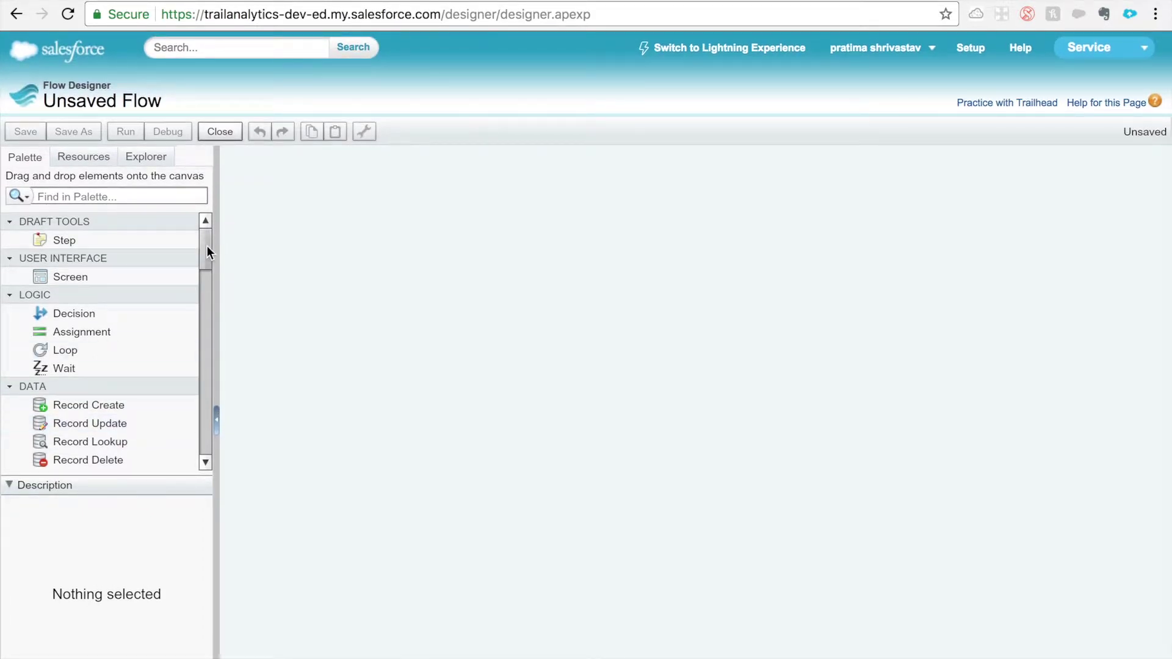
Add a Record Create element to the empty flow canvas and name it "create Share Expense" with the unique name create_Share_Expense.
mouse_move(207, 246)
left_mouse_down()
mouse_move(208, 276)
mouse_move(210, 259)
left_mouse_up()
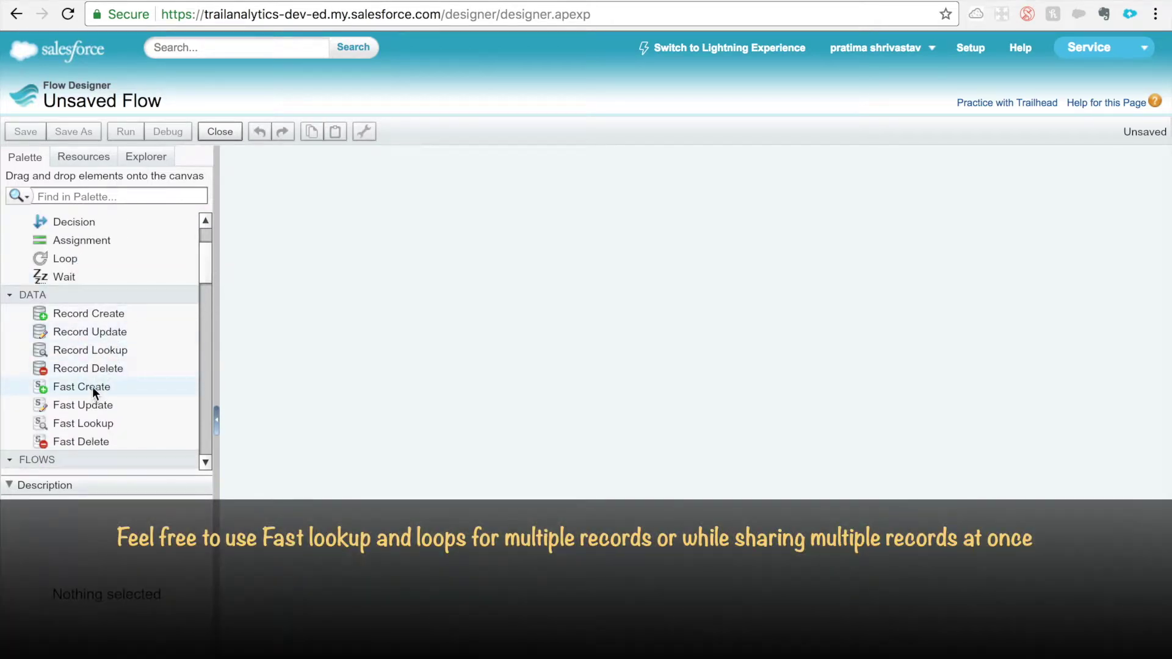
left_click_drag(89, 314, 362, 266)
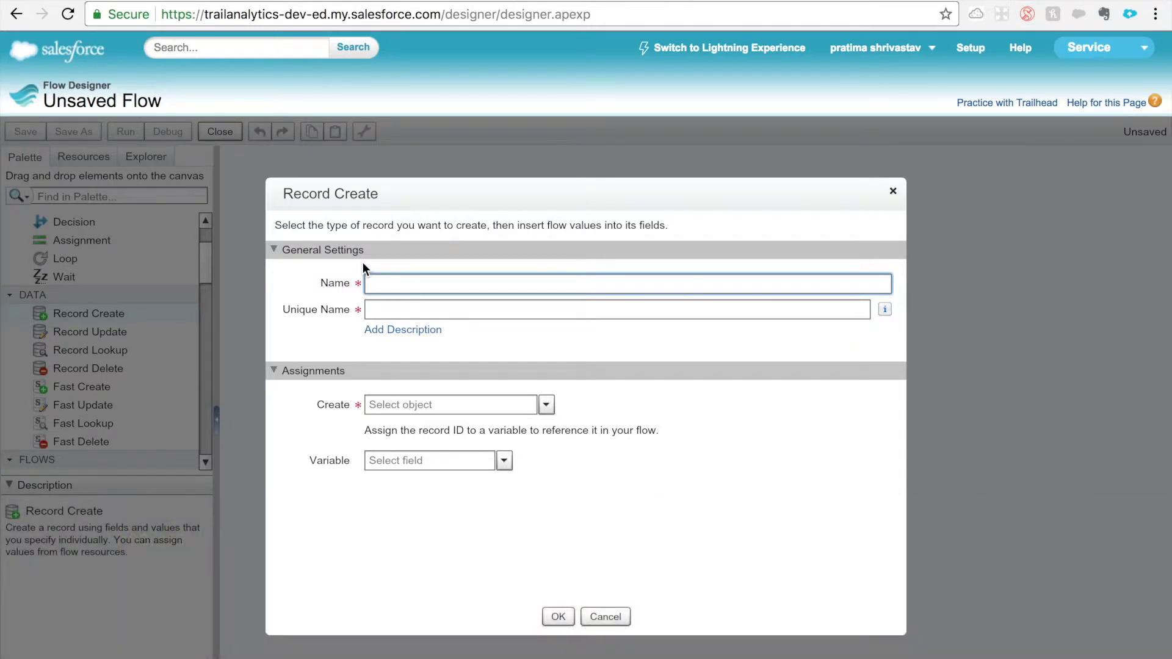
type("create Share Expense")
key("Tab")
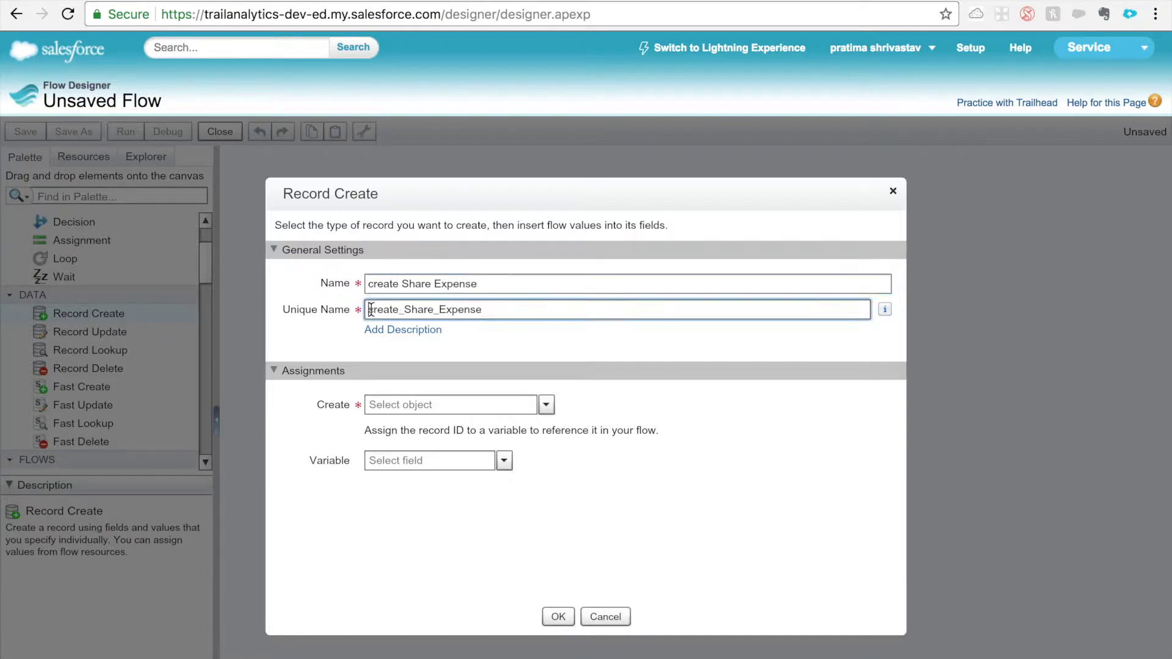
Set Expense__Share as the object that the Record Create element creates.
left_click(500, 404)
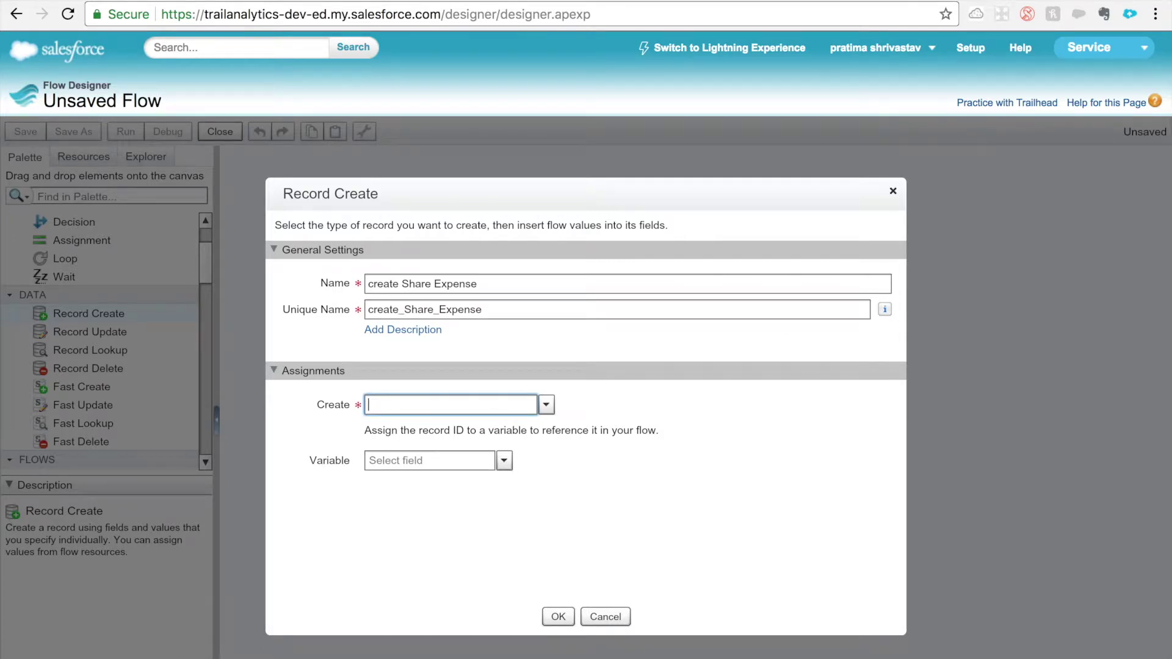
type("exp")
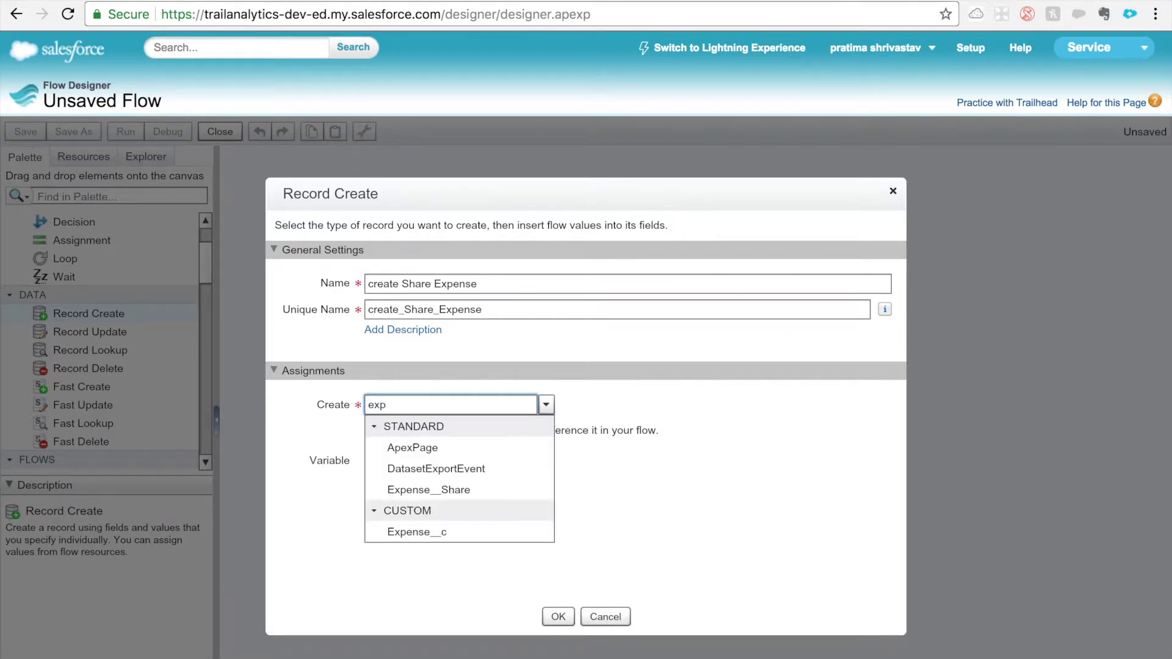
left_click(475, 492)
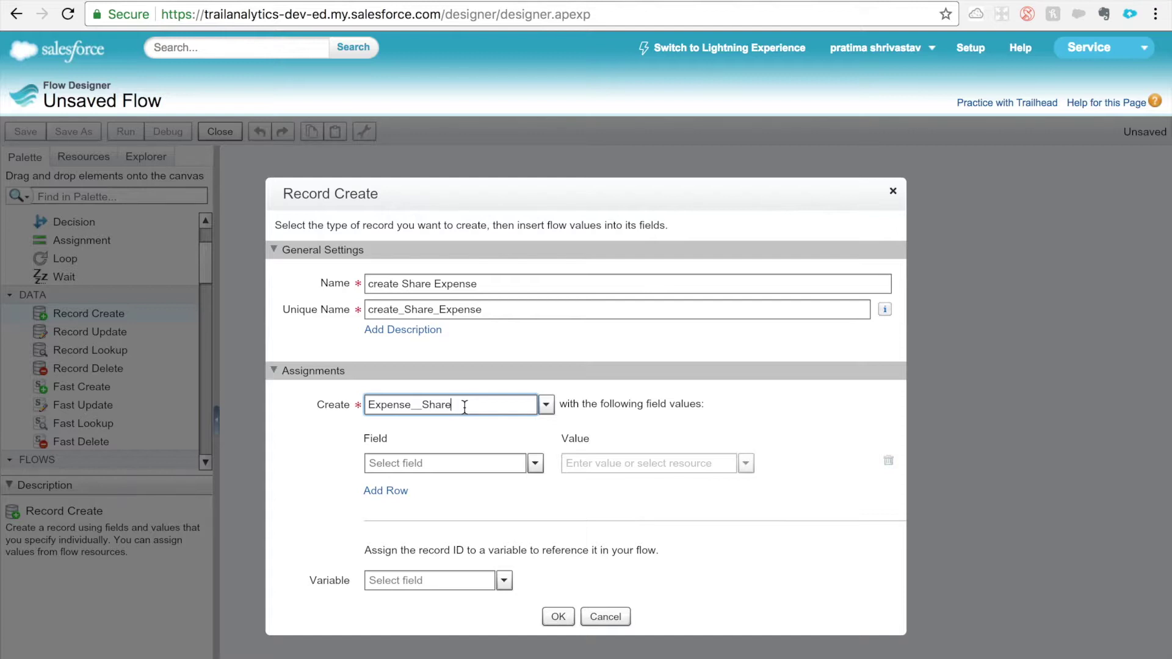
Choose ParentId as the first field to assign on the new Expense__Share record.
left_click(479, 471)
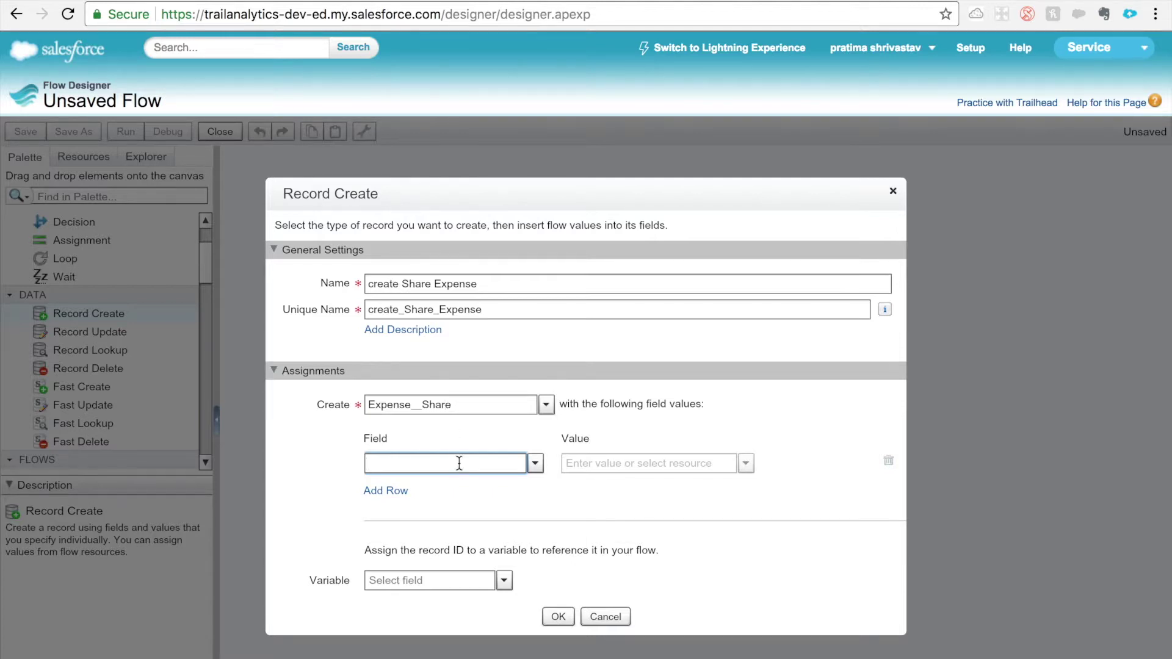
type("pare")
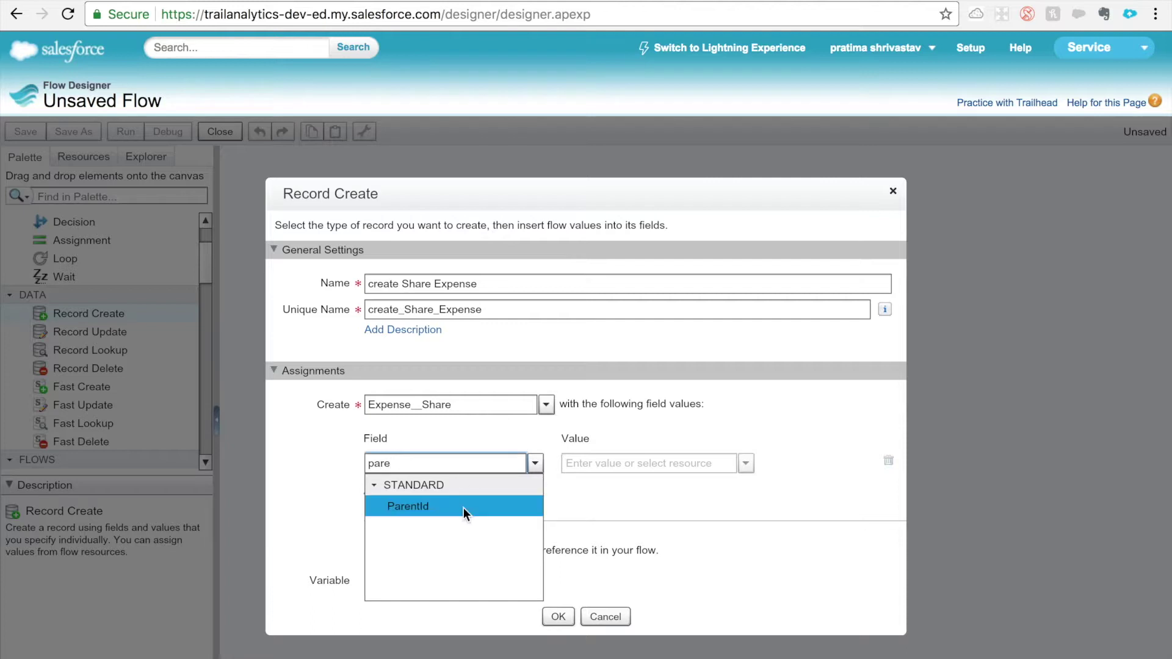
left_click(463, 507)
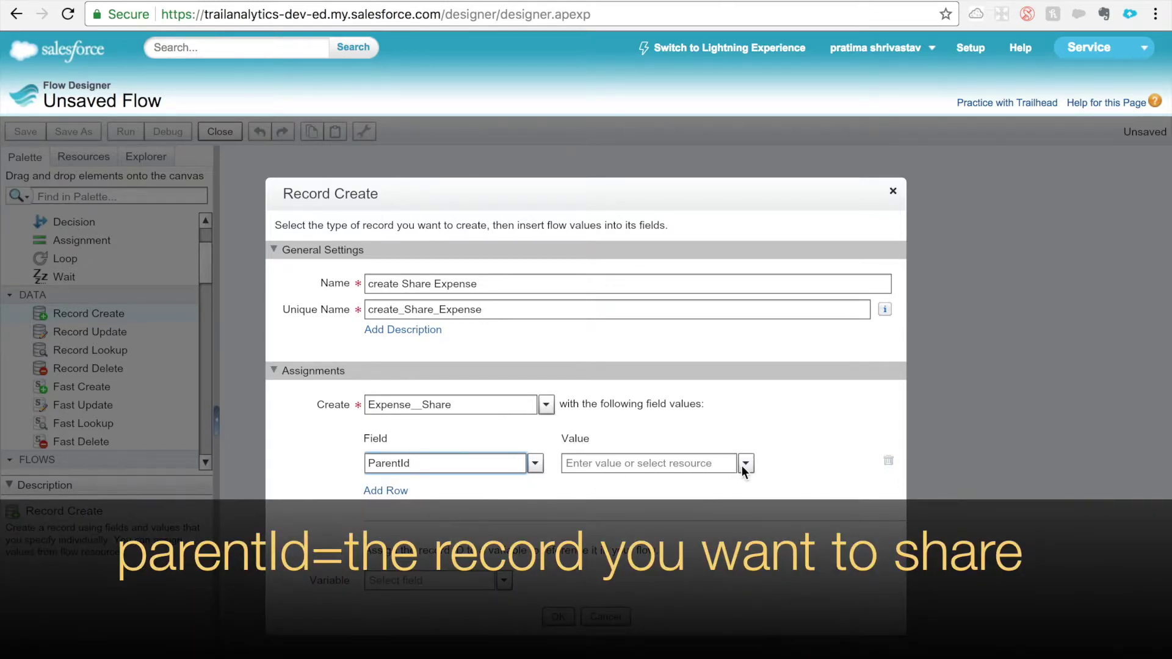
Create a text variable expenseId as ParentId's value, with Input and Output type and the description "passed from PB".
left_click(742, 466)
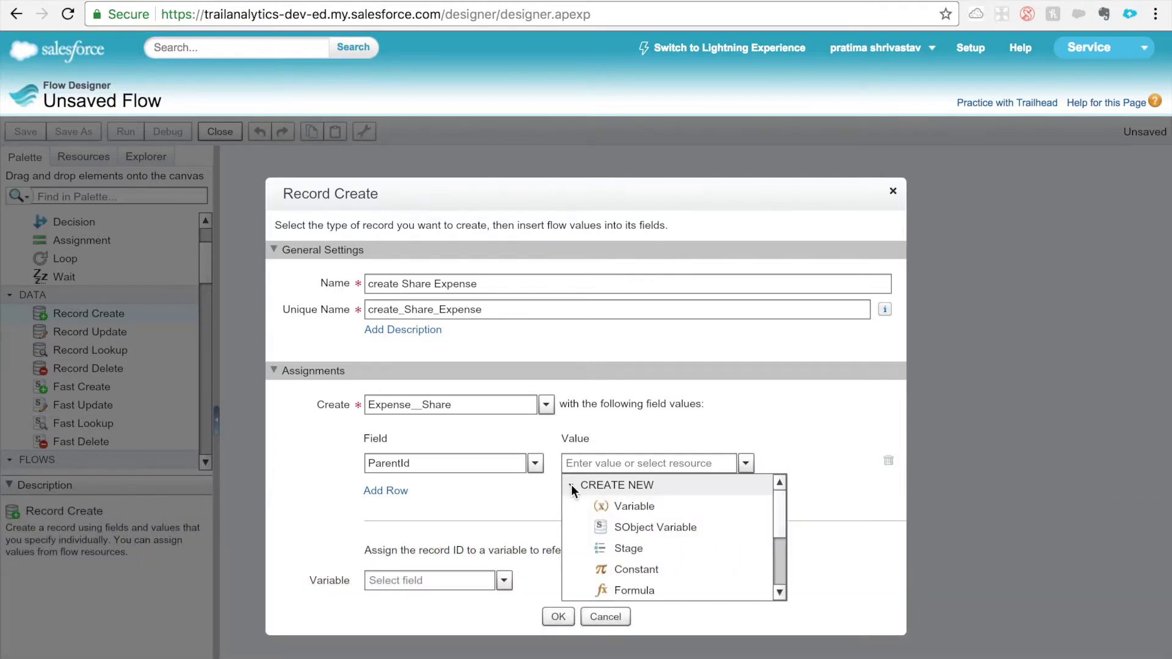
left_click(620, 505)
type("expenseId")
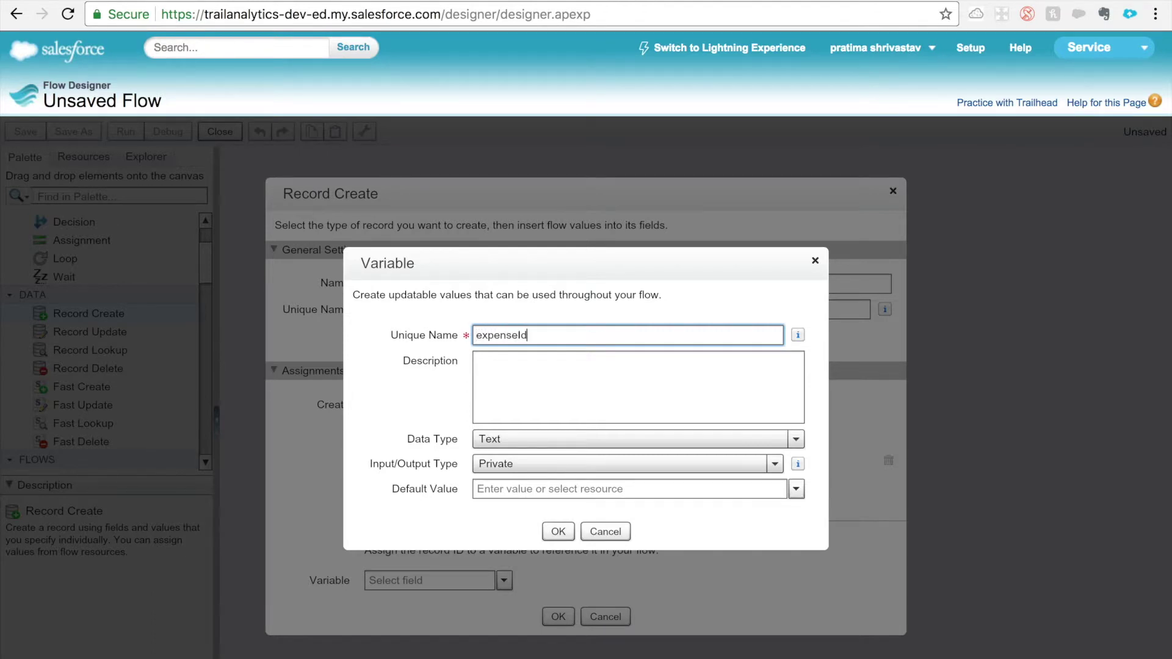
left_click(522, 458)
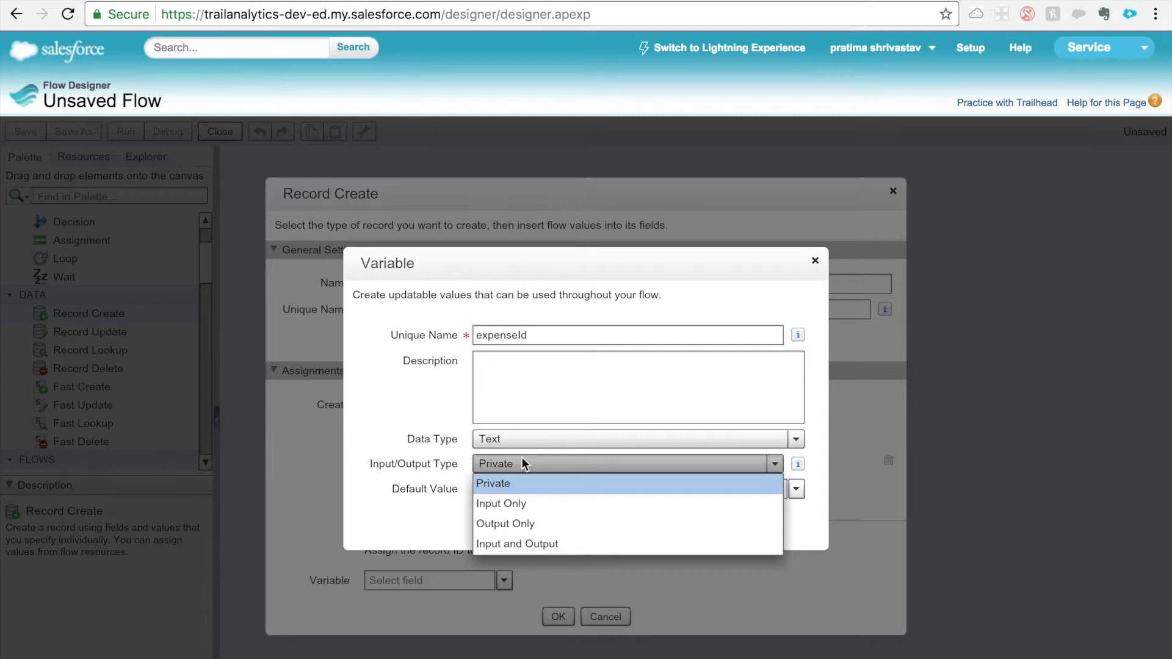
left_click(524, 544)
left_click(553, 362)
type("passed ")
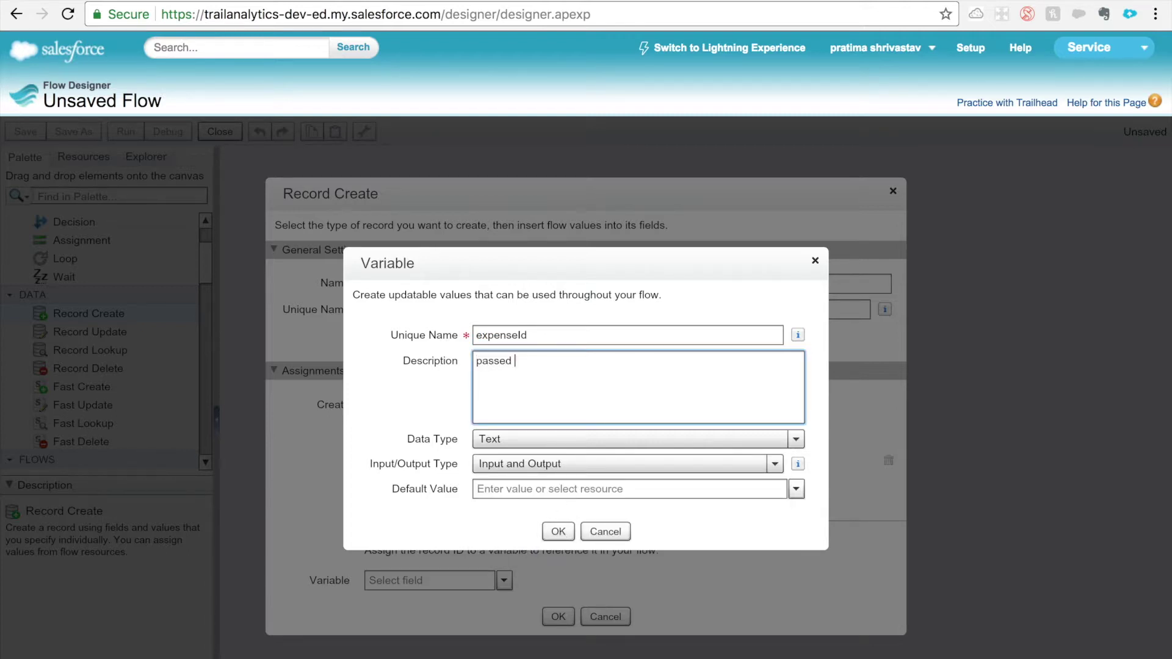
type("from PB")
left_click(566, 534)
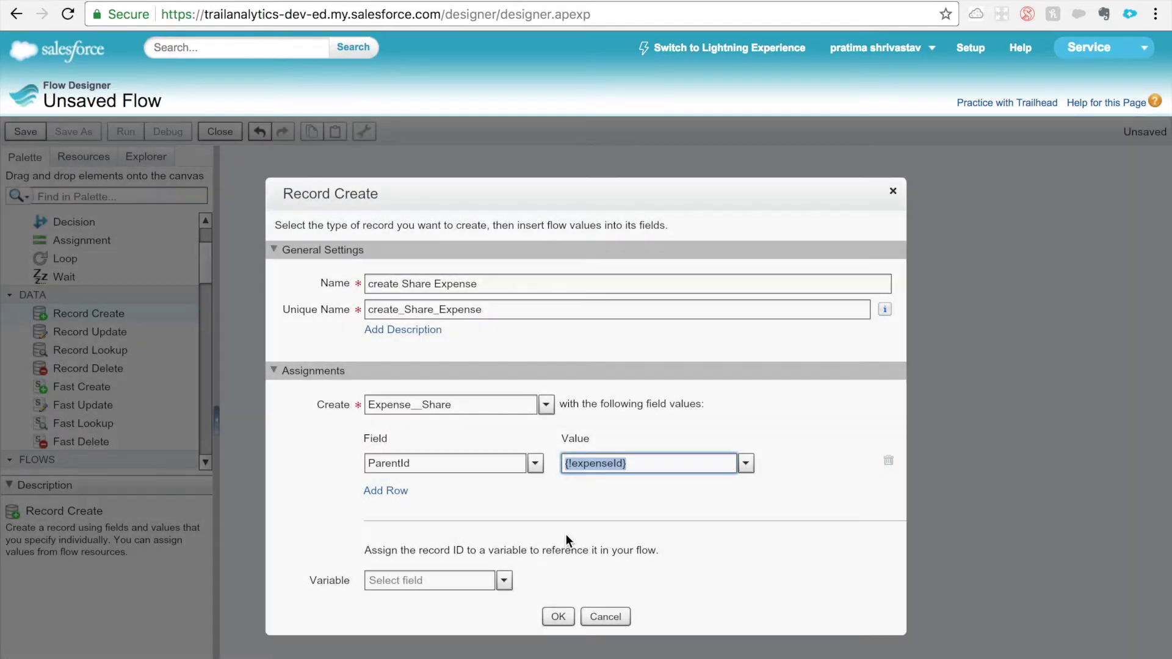
Add a second field assignment that sets RowCause to the picklist value trailanalytics__Food_Manager__c.
left_click(384, 492)
left_click(443, 468)
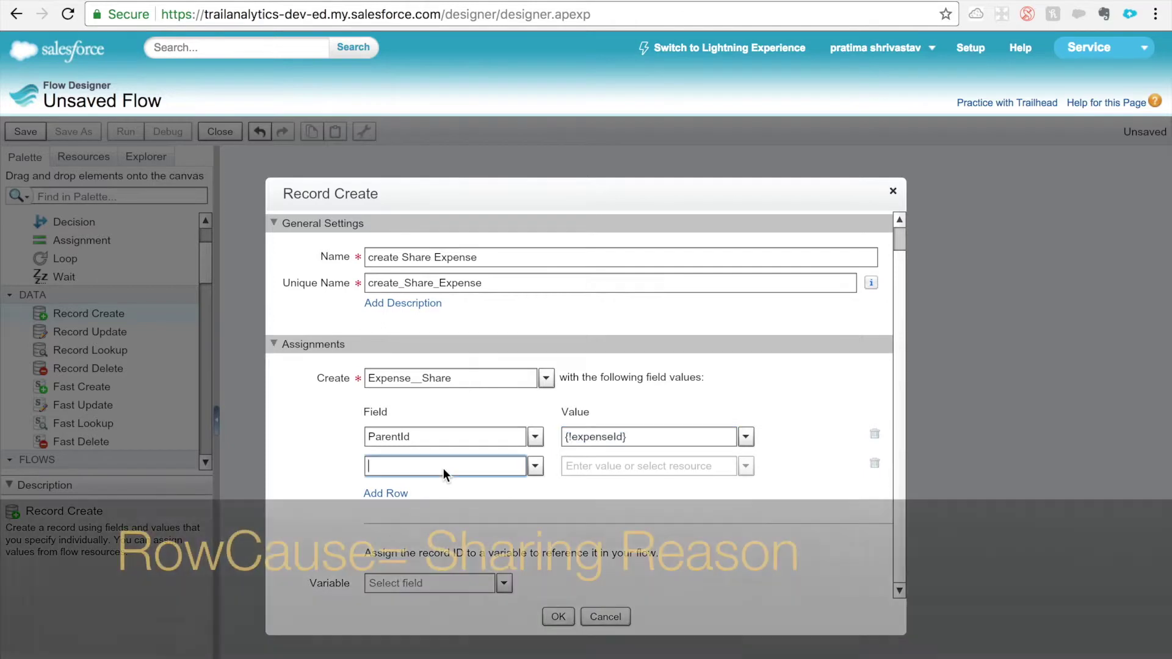
type("row")
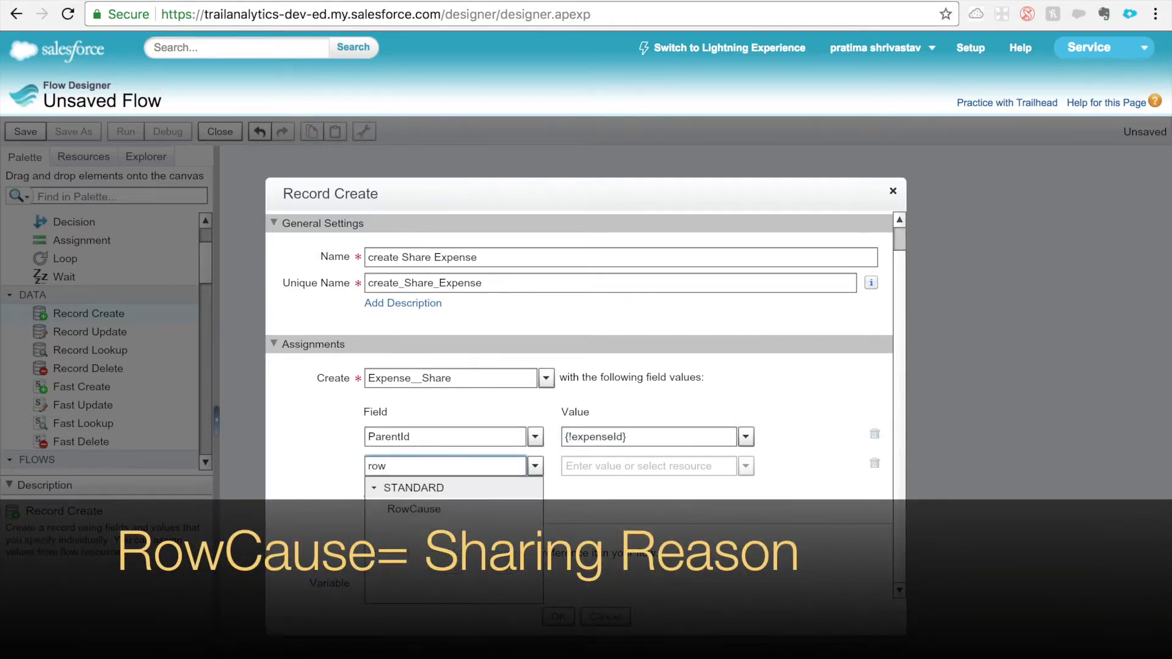
left_click(410, 509)
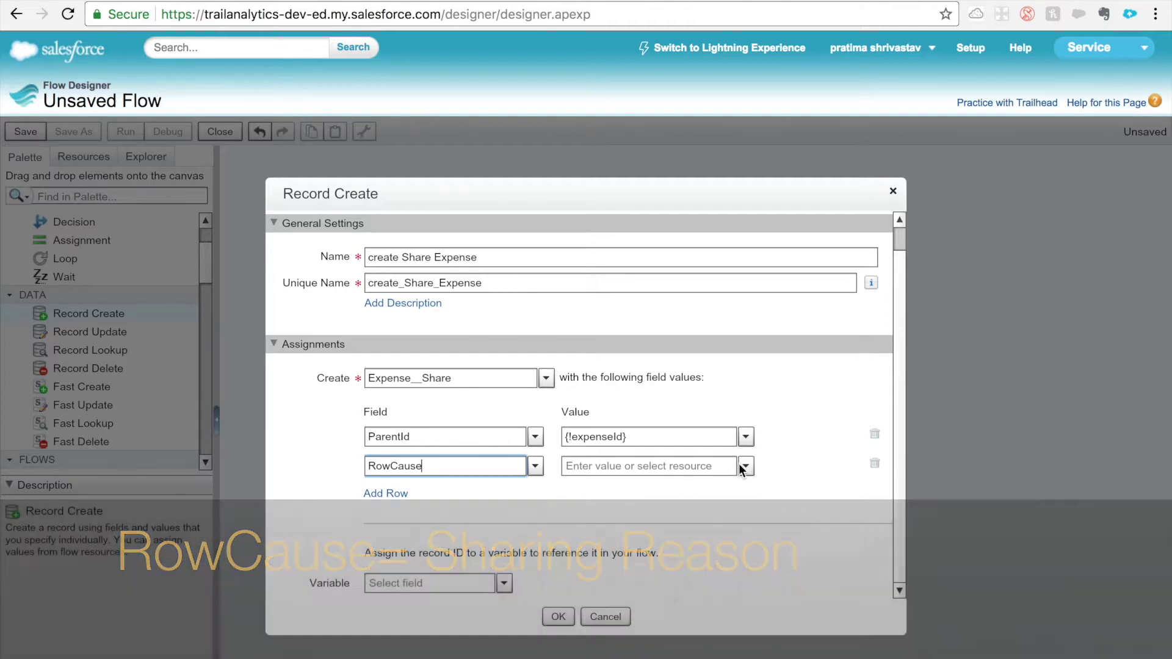
left_click(744, 467)
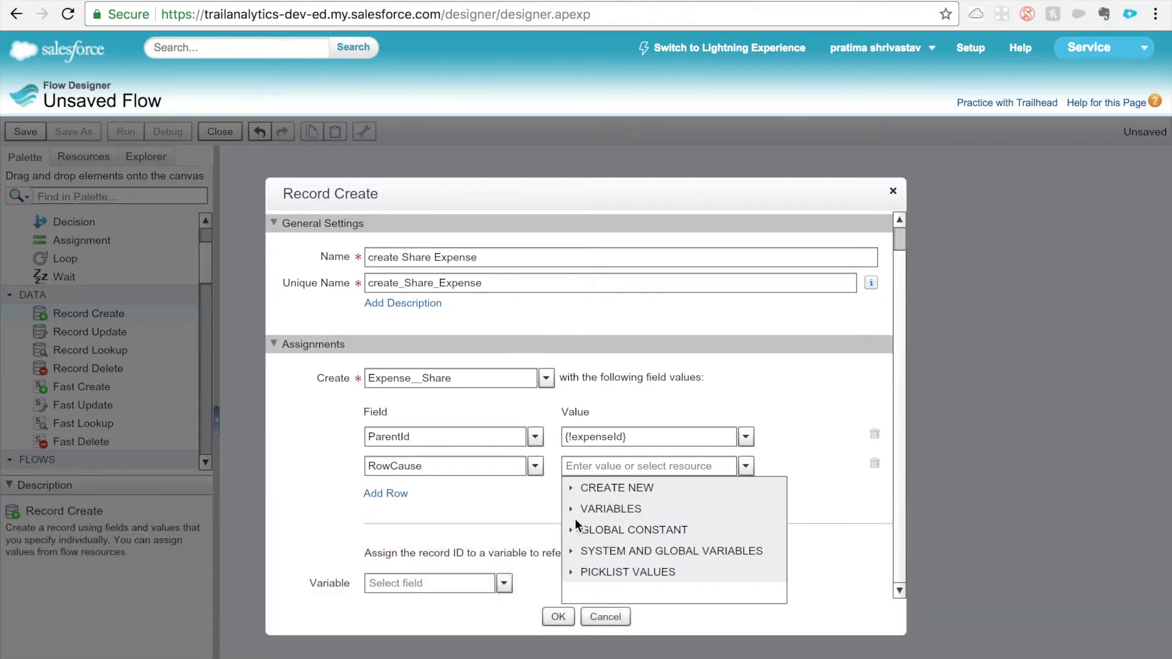
left_click(571, 572)
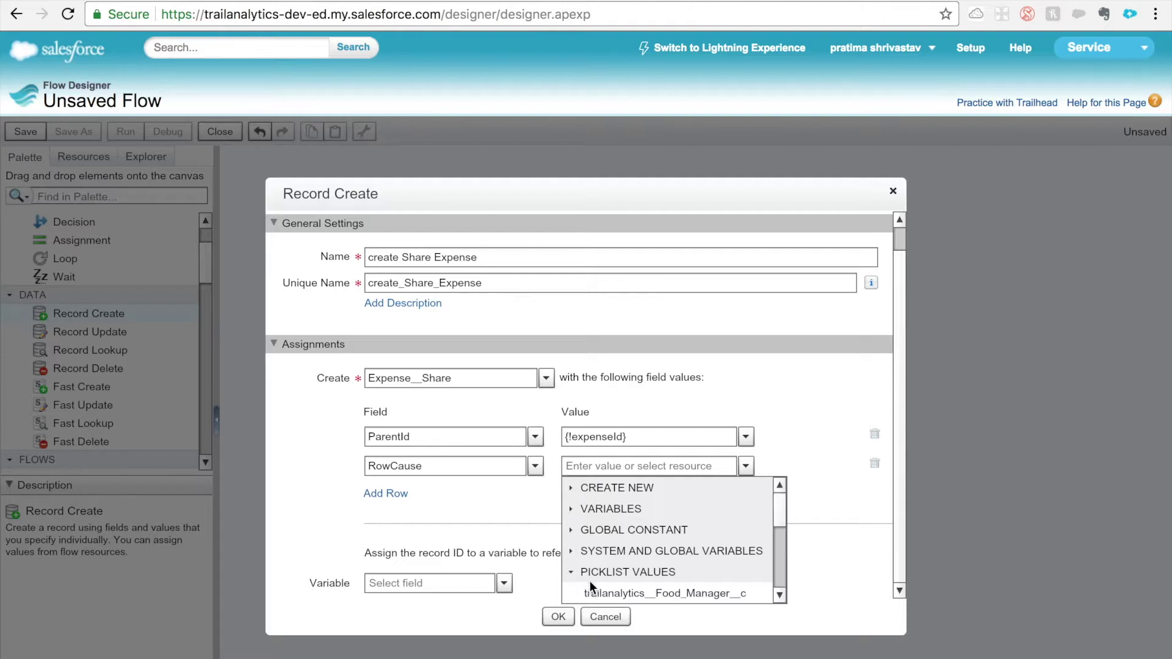
left_click(625, 592)
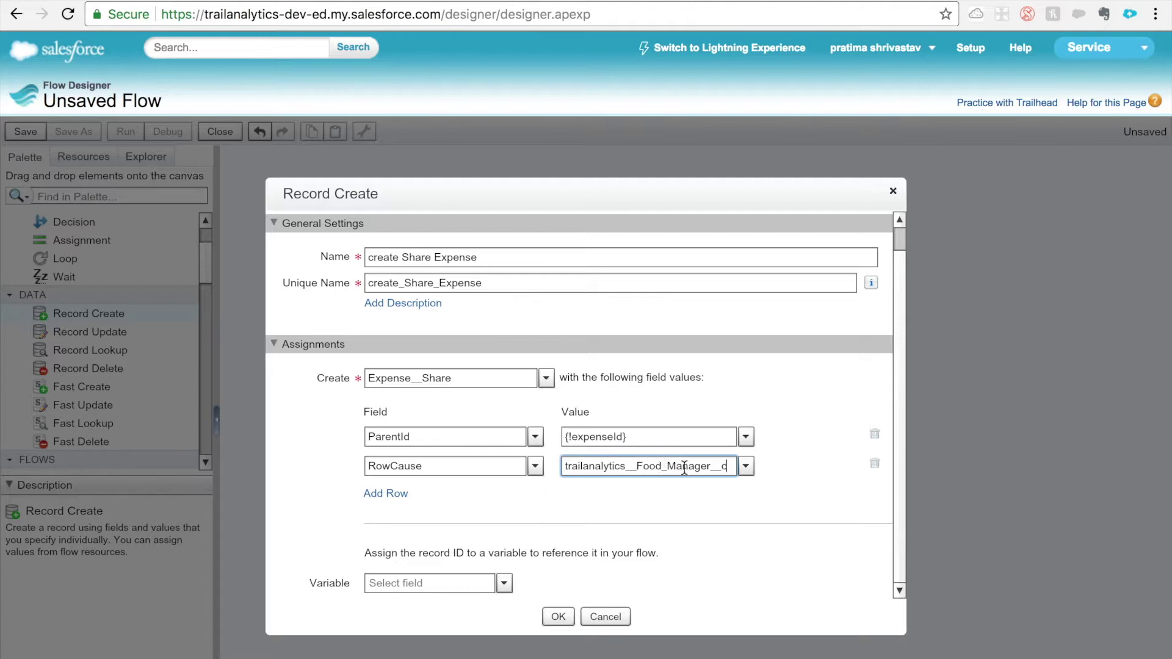
Add a third assignment row for the UserOrGroupId field.
left_click(368, 496)
left_click(415, 470)
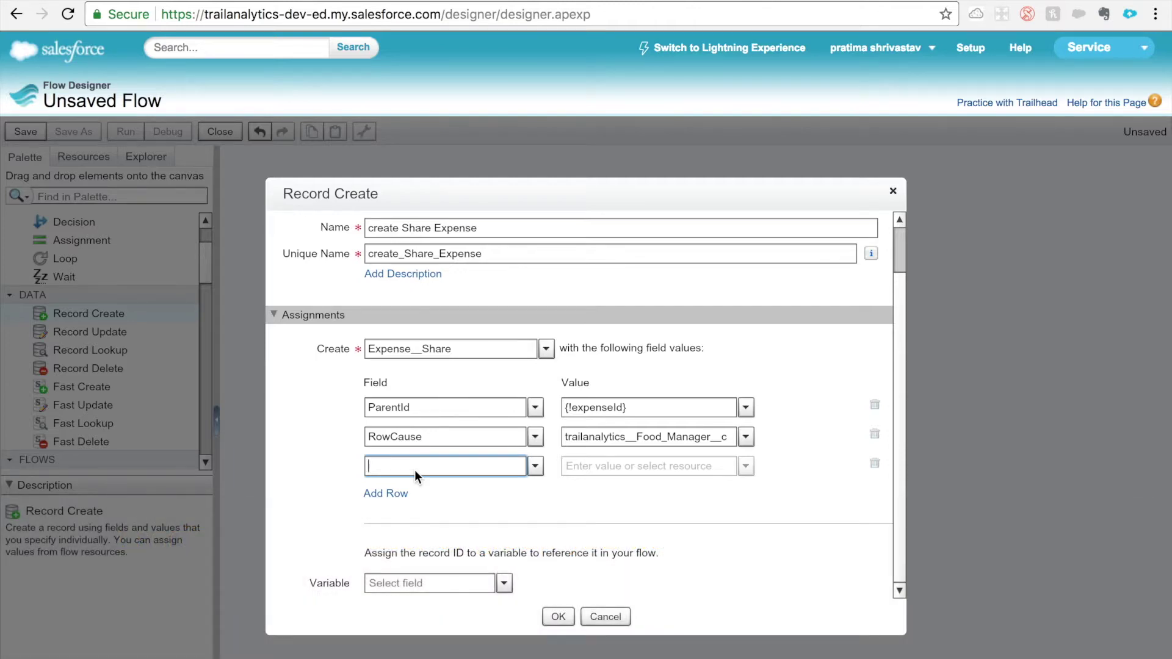
type("use")
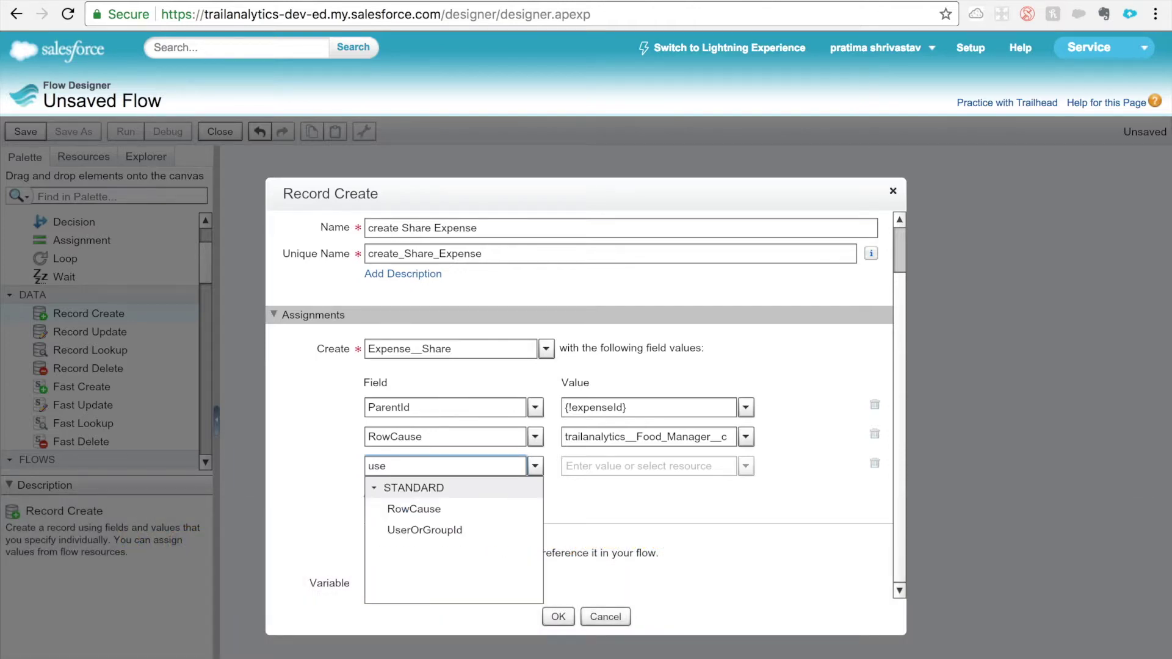
left_click(416, 530)
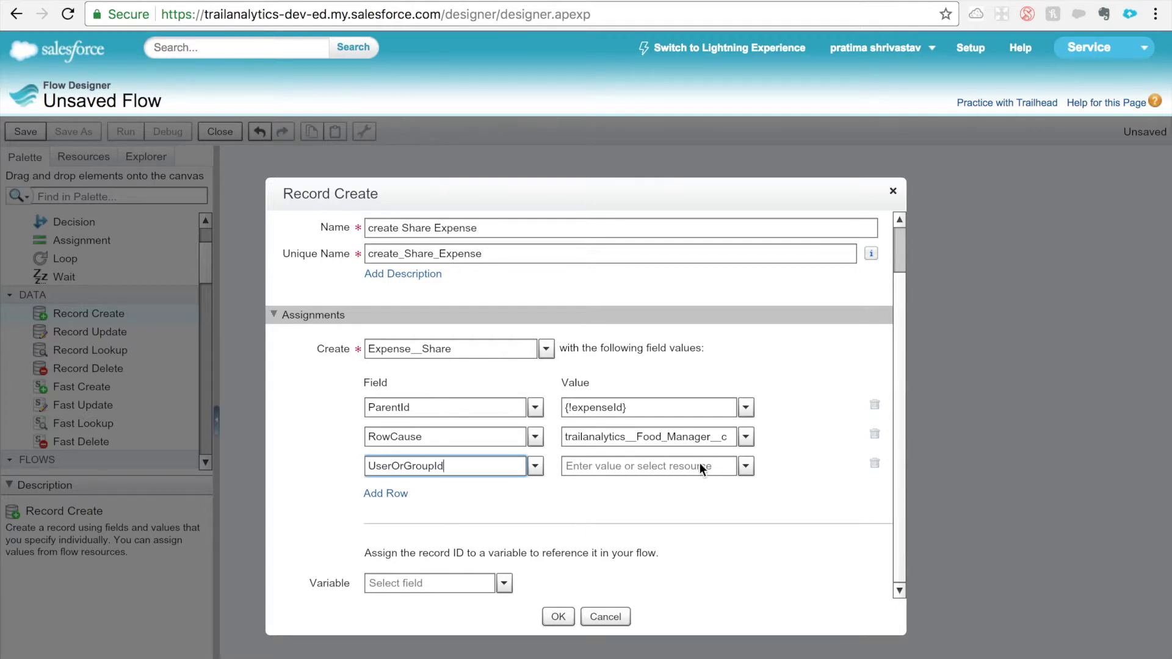
Create a text variable expFoodManager as UserOrGroupId's value, with Input and Output type and the description "passes from PB".
left_click(745, 466)
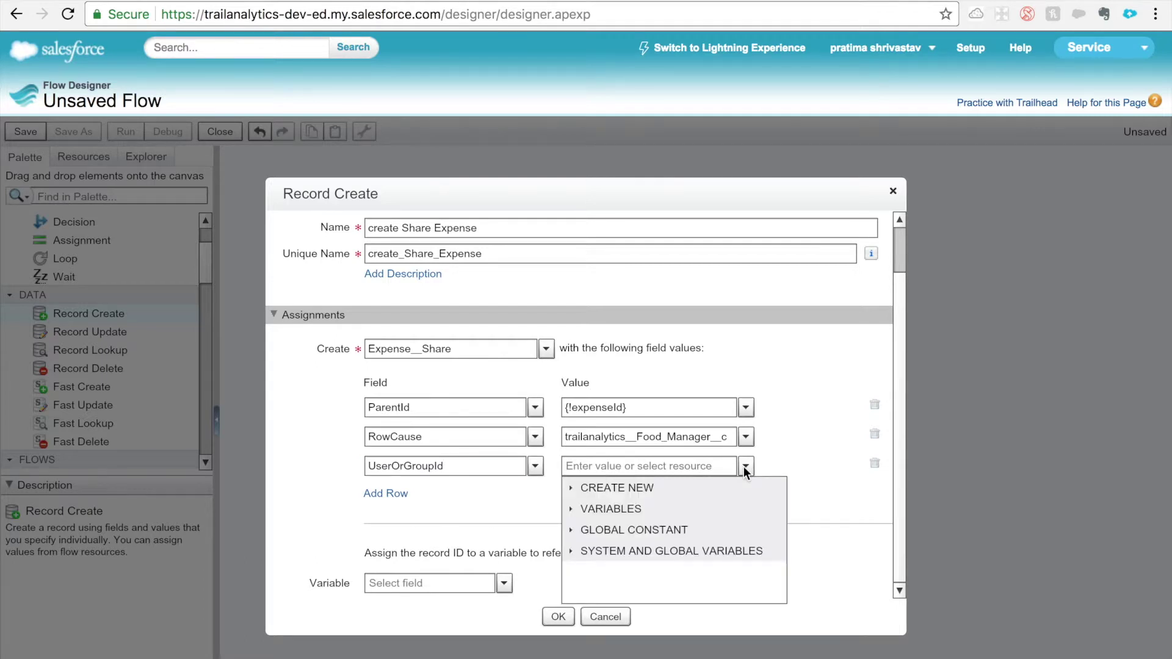
left_click(572, 489)
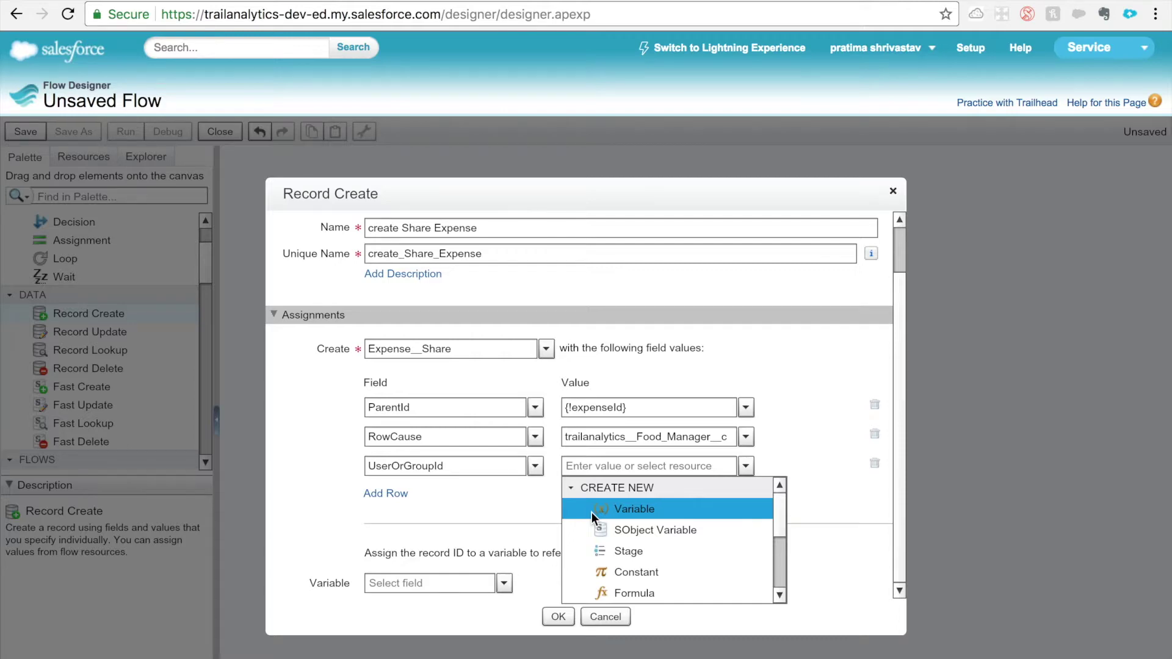
left_click(592, 512)
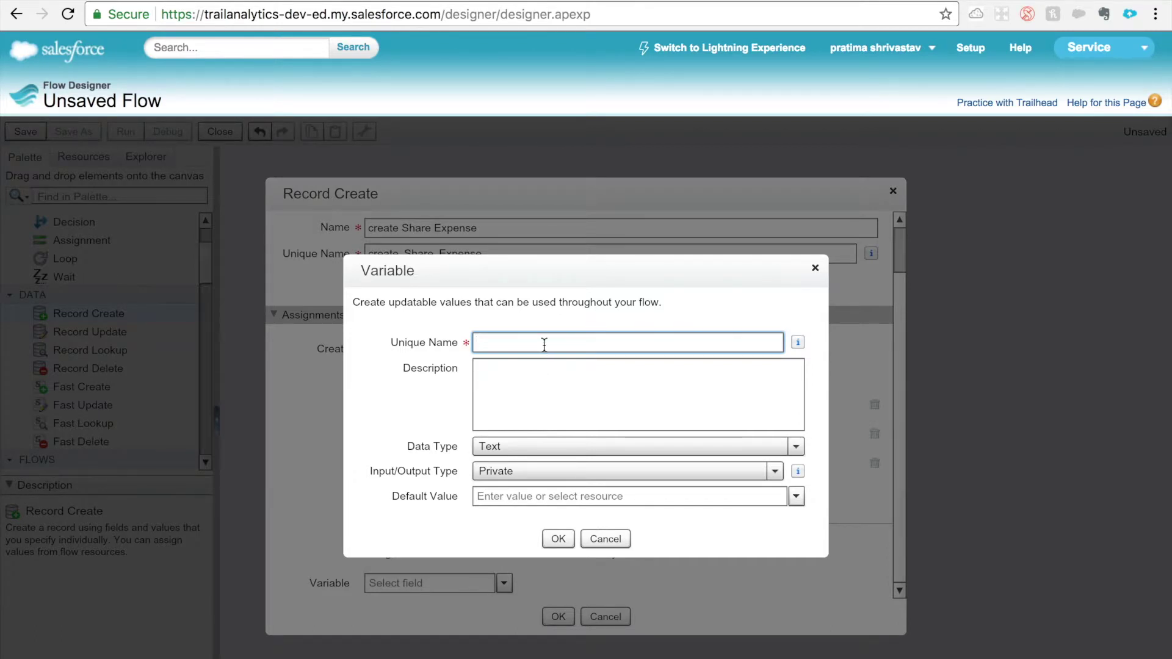
type("expFoodManager")
left_click(533, 471)
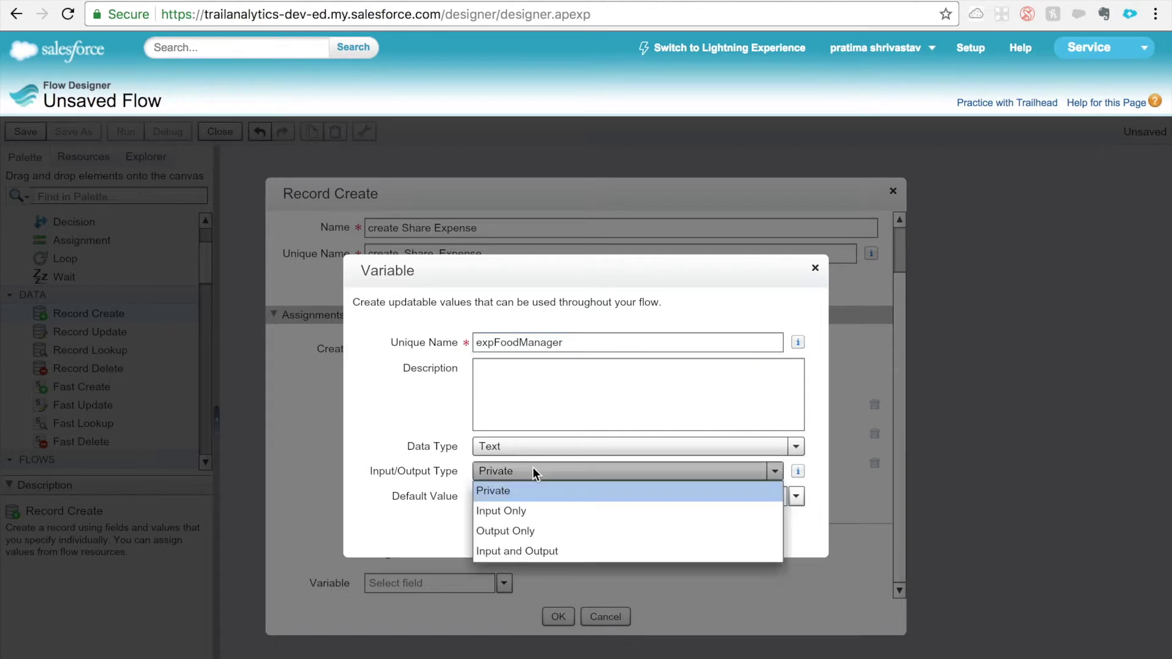
left_click(527, 551)
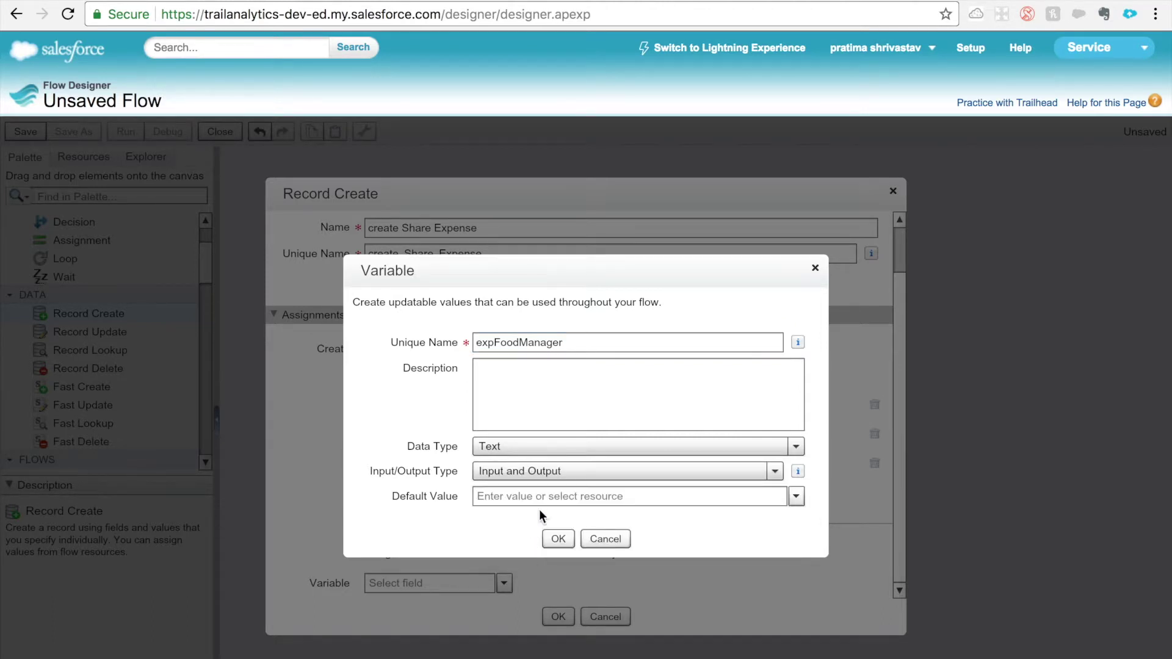
left_click(596, 407)
type("pas")
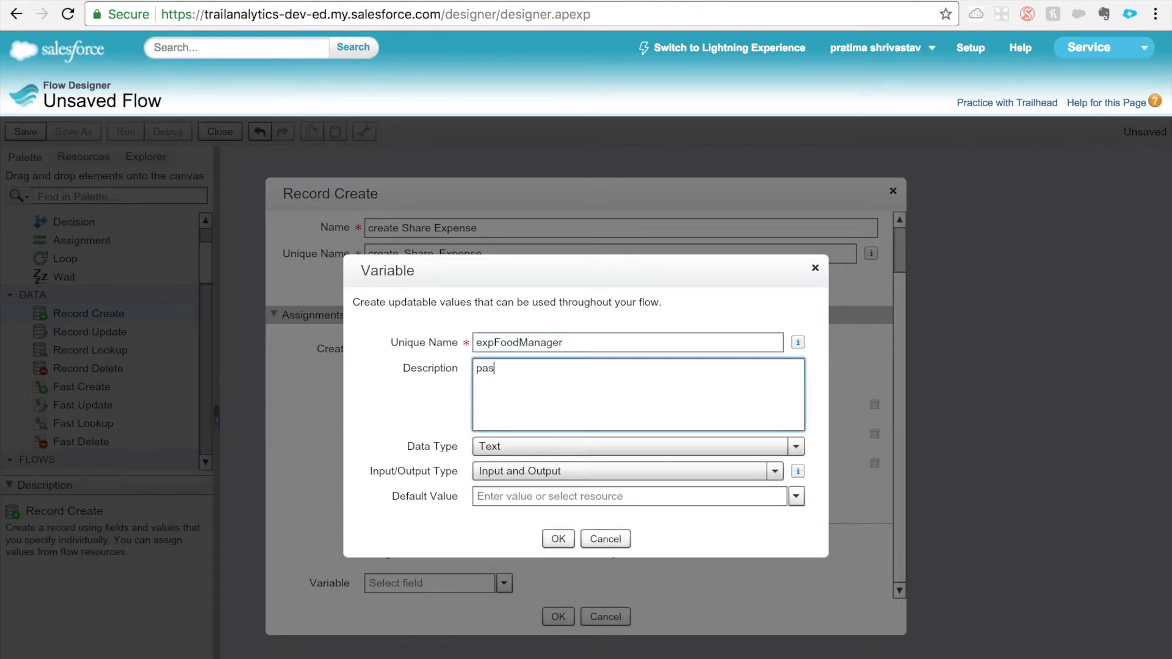
type("ses from PB")
left_click(563, 538)
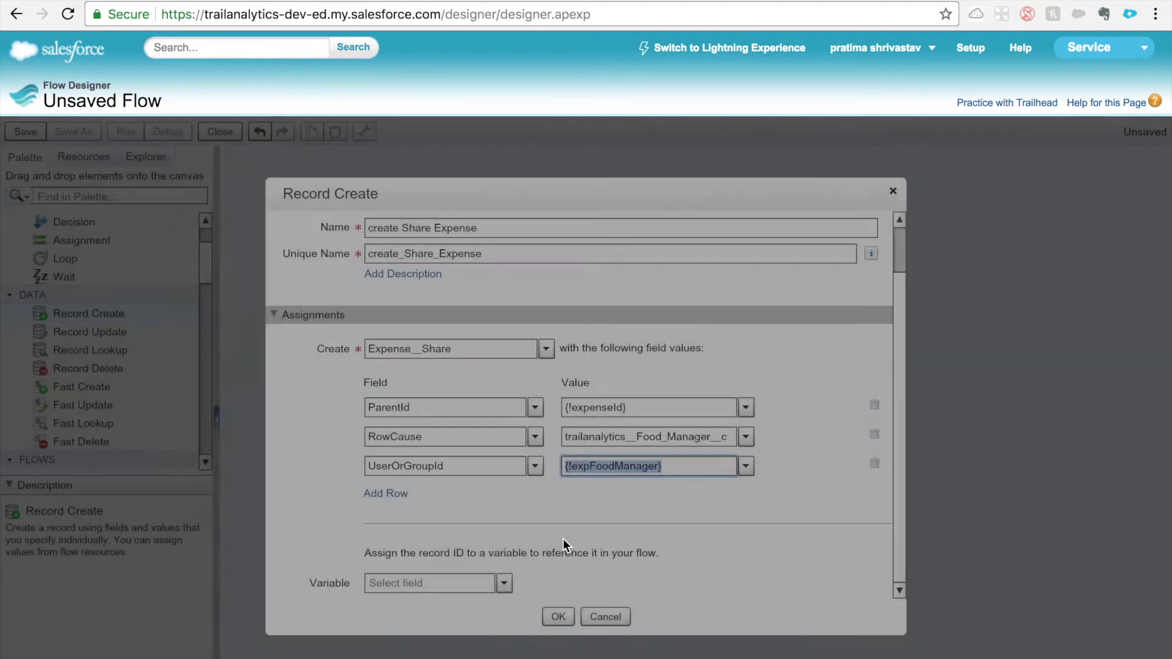
Add a fourth assignment setting AccessLevel to the picklist value Edit, and confirm the Record Create element.
left_click(390, 493)
left_click(429, 467)
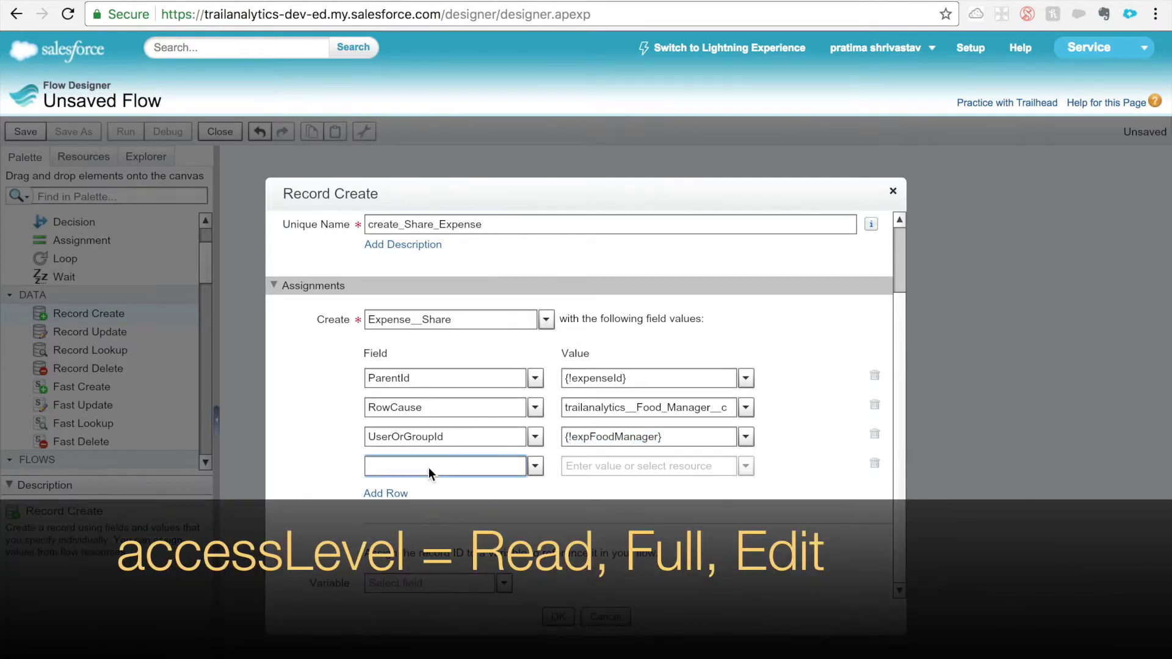
left_click(536, 466)
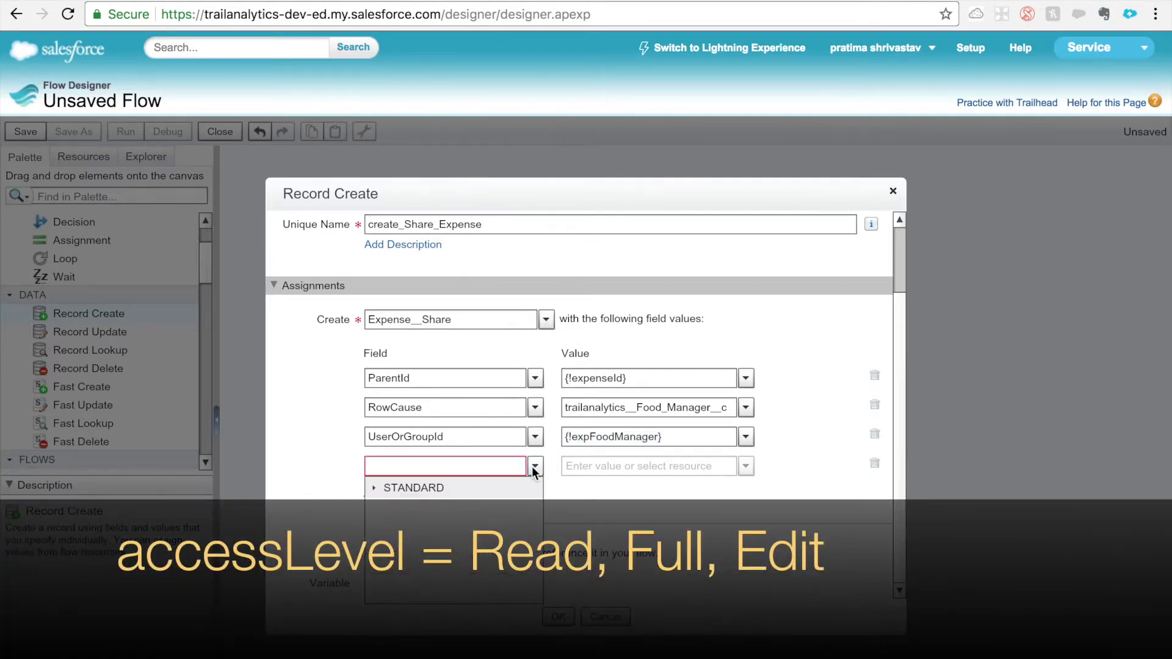
left_click(379, 487)
left_click(389, 516)
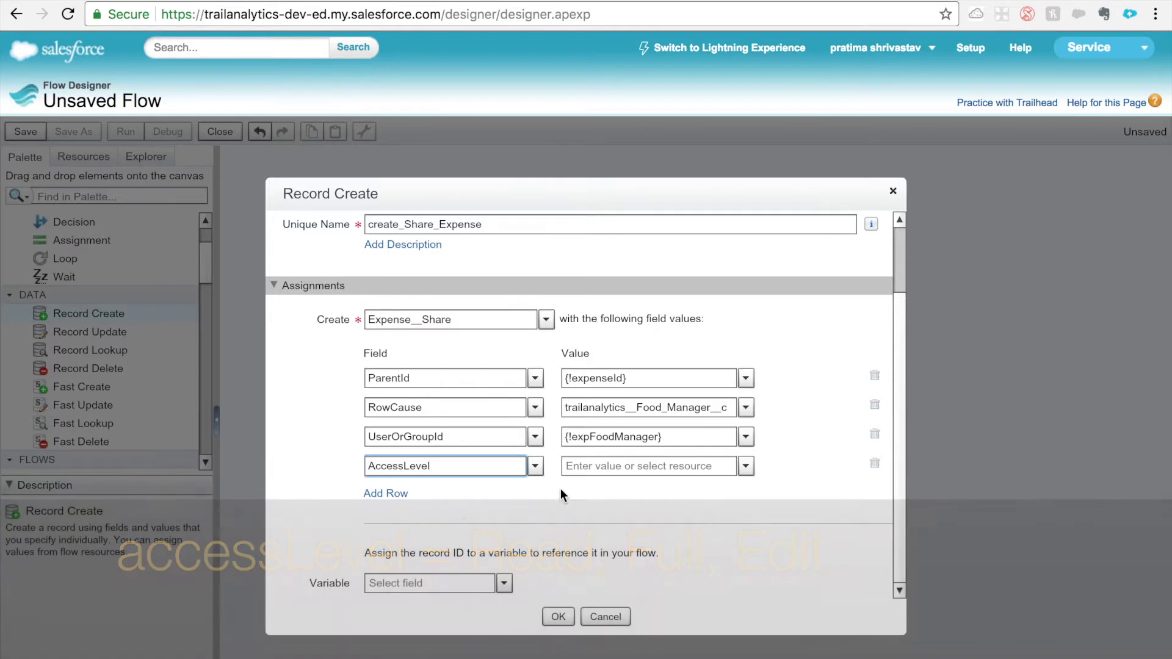
left_click(746, 467)
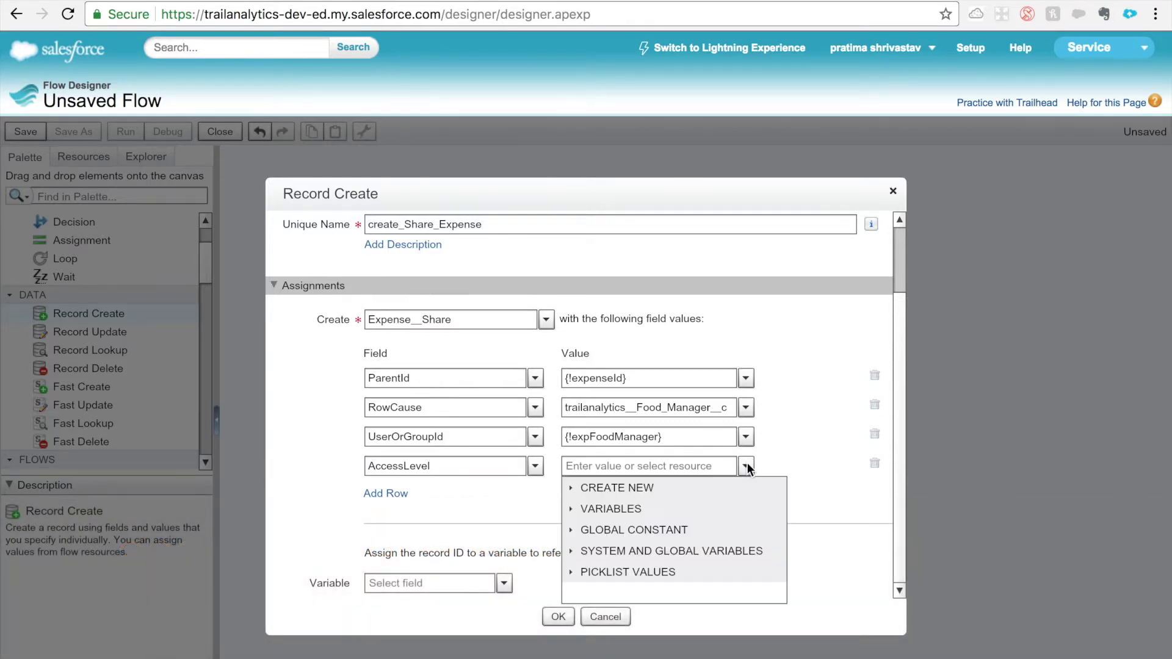
left_click(573, 571)
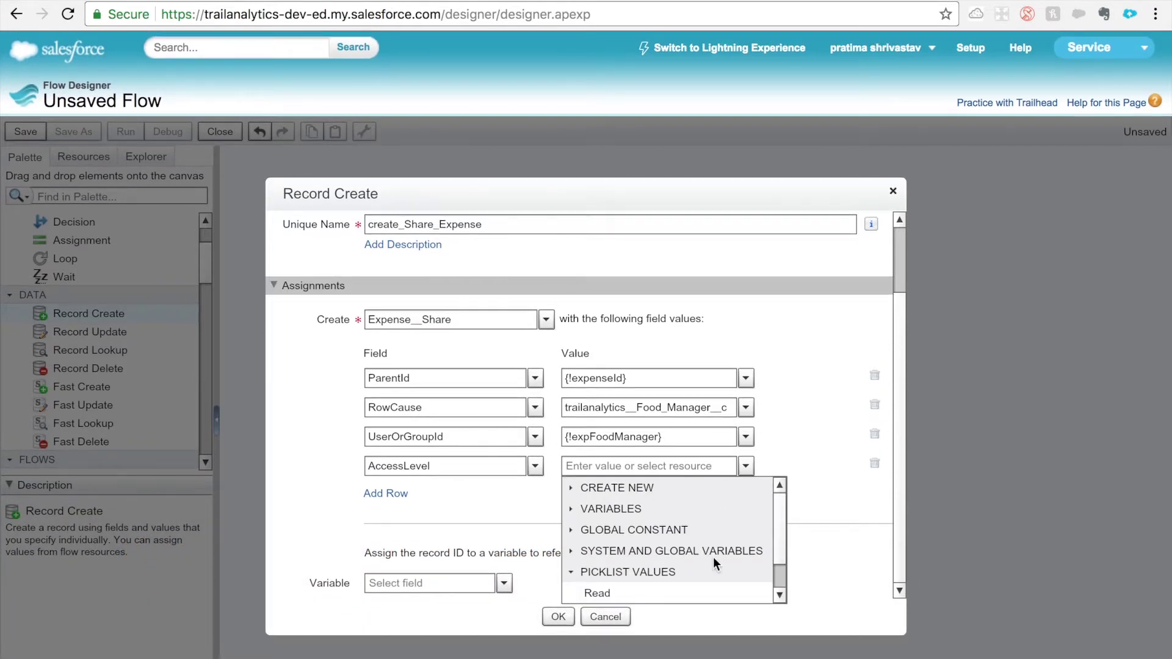
left_click_drag(775, 544, 775, 576)
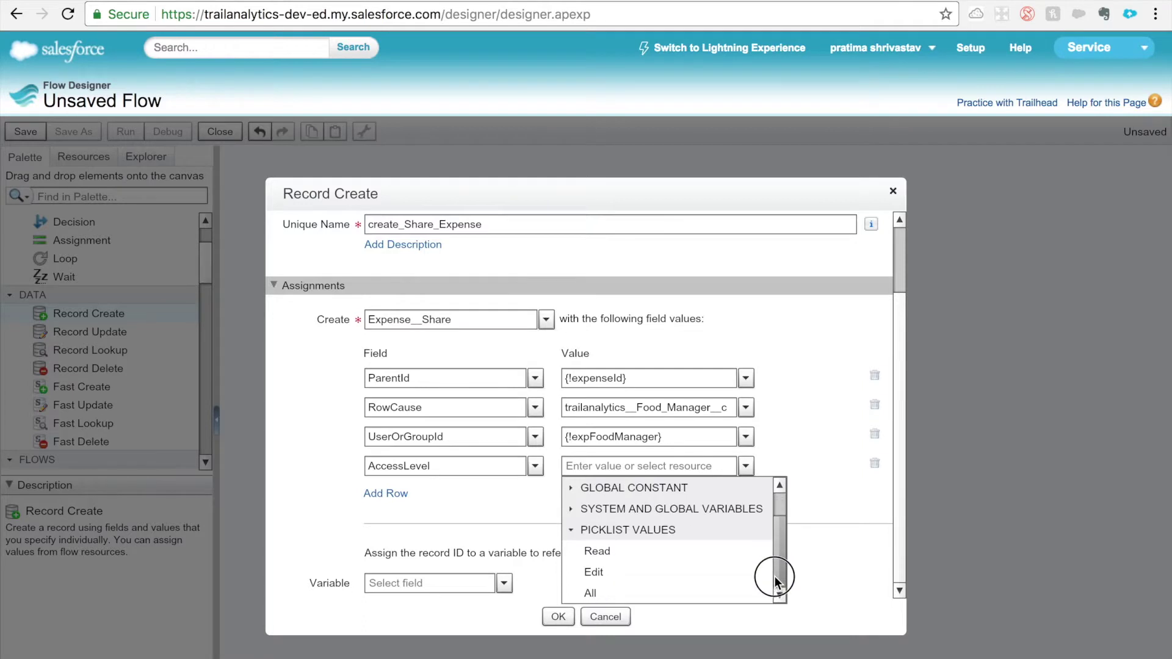
left_click(627, 580)
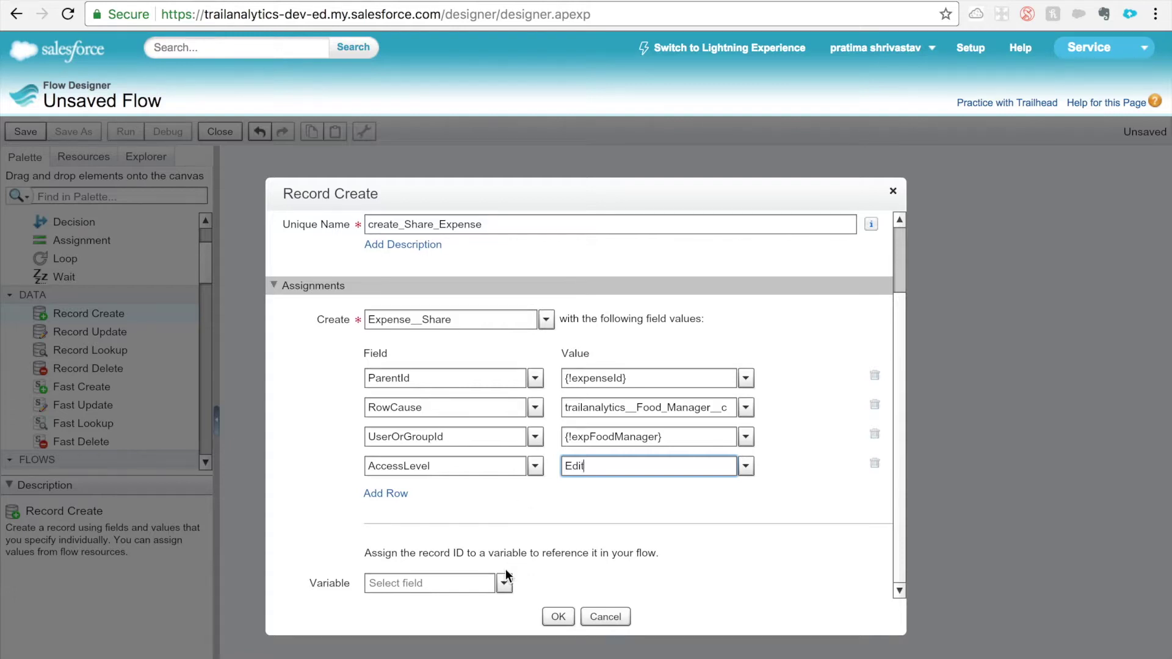
left_click(562, 617)
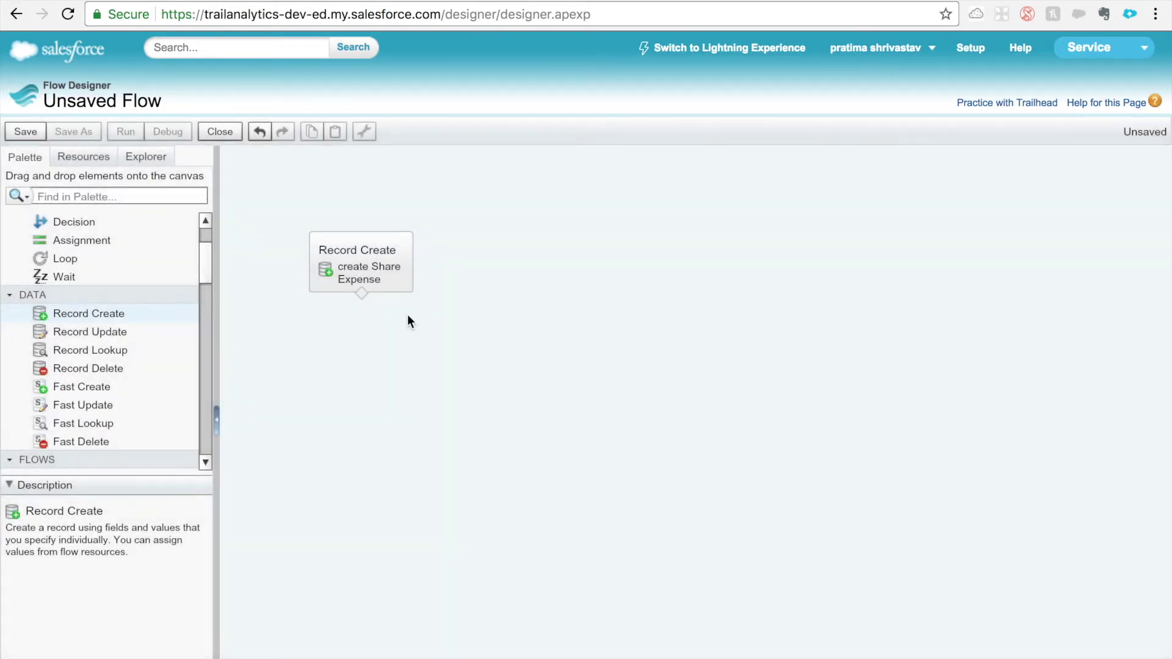
Make the create Share Expense element the flow's start element and save the flow as an autolaunched flow named expShare.
left_click(403, 238)
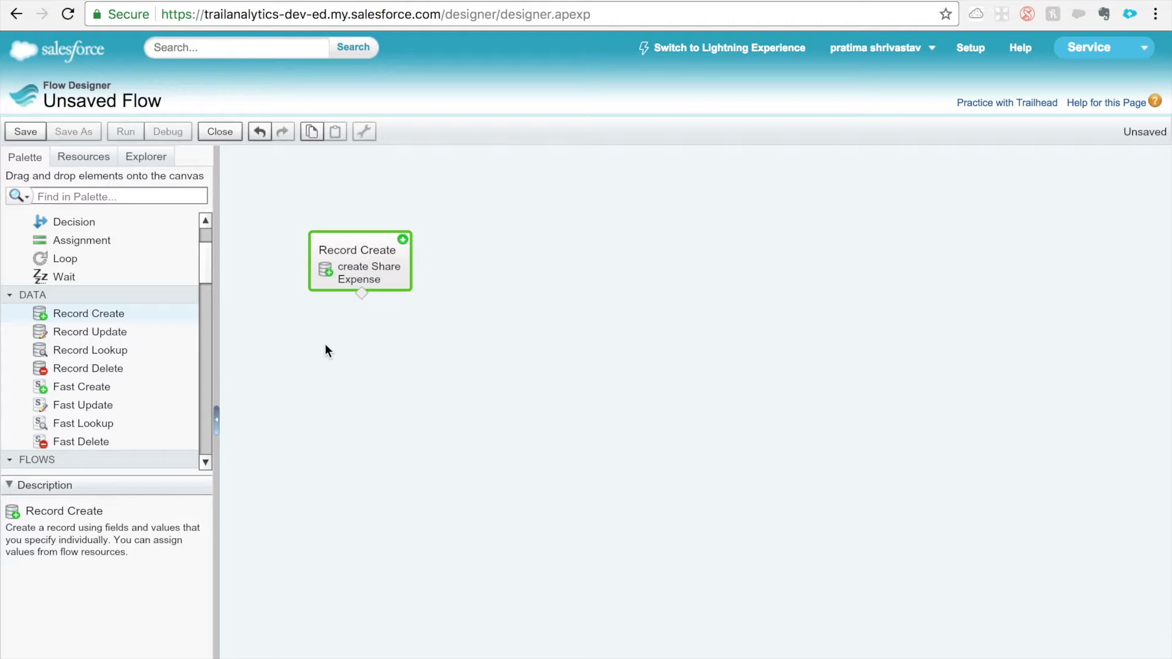
left_click(26, 132)
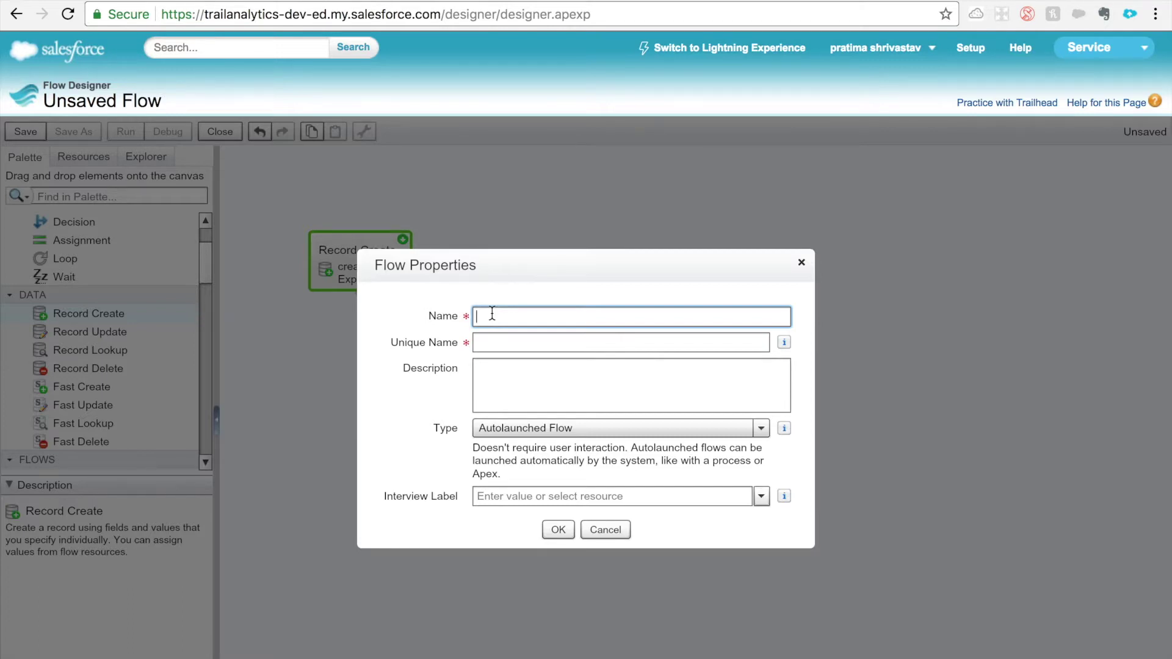
type("expeSaher")
left_click(486, 316)
key("BackSpace")
key("BackSpace")
type("a")
left_click(551, 530)
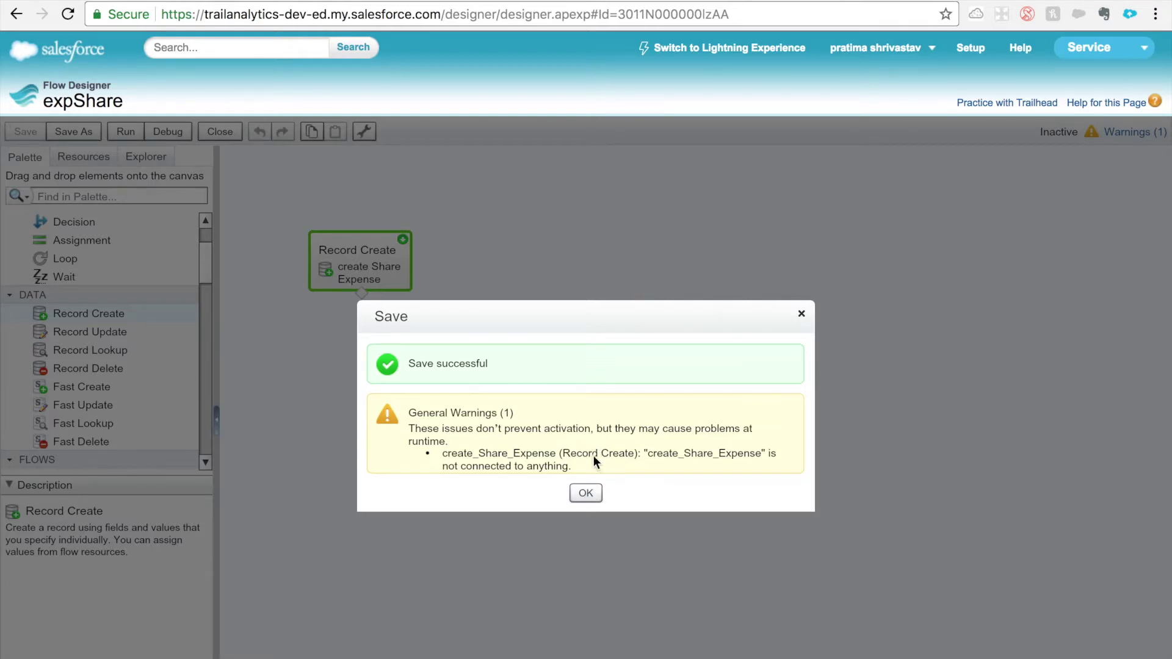
Close the flow designer and activate version 1 of the expShare flow.
left_click(586, 493)
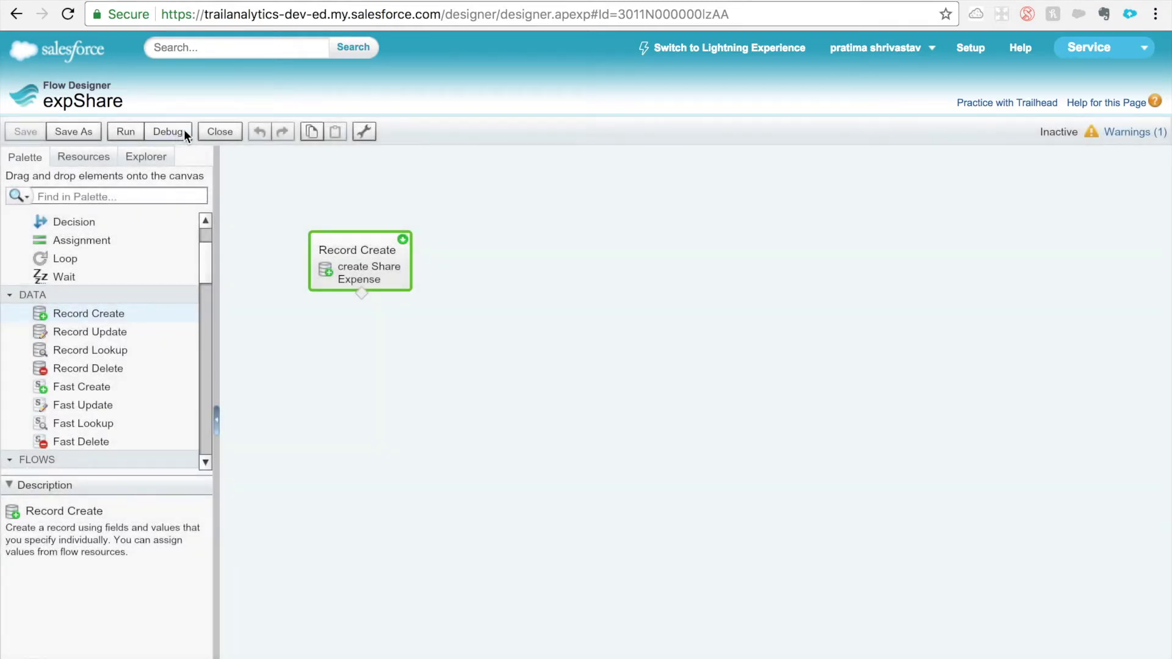
left_click(210, 130)
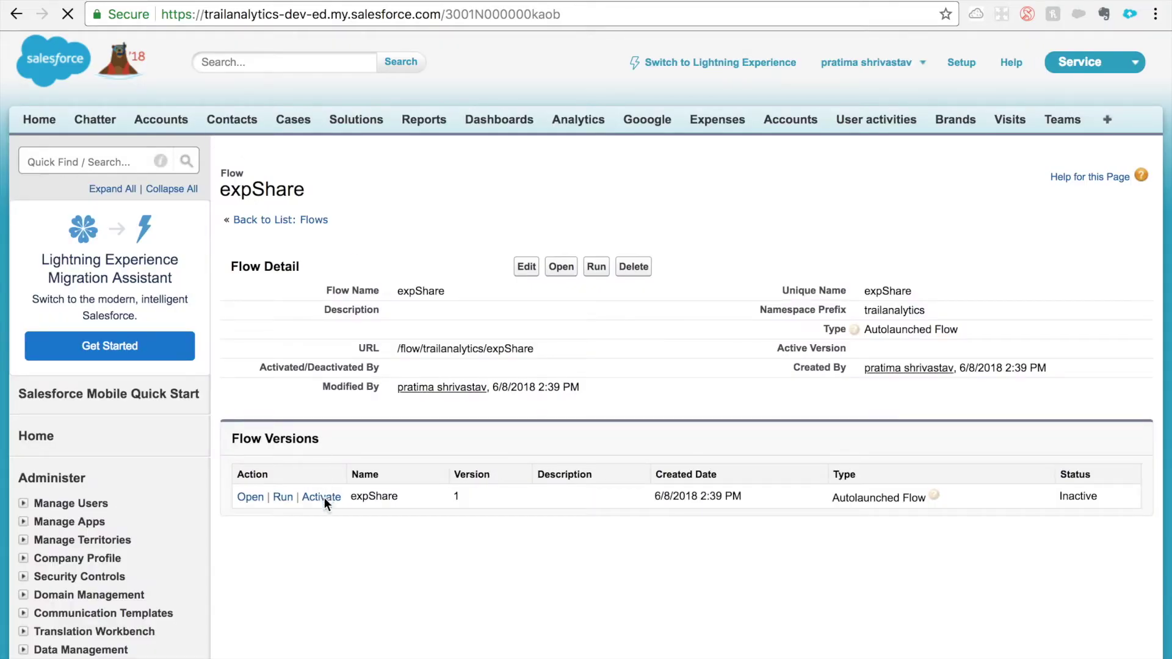
left_click(324, 498)
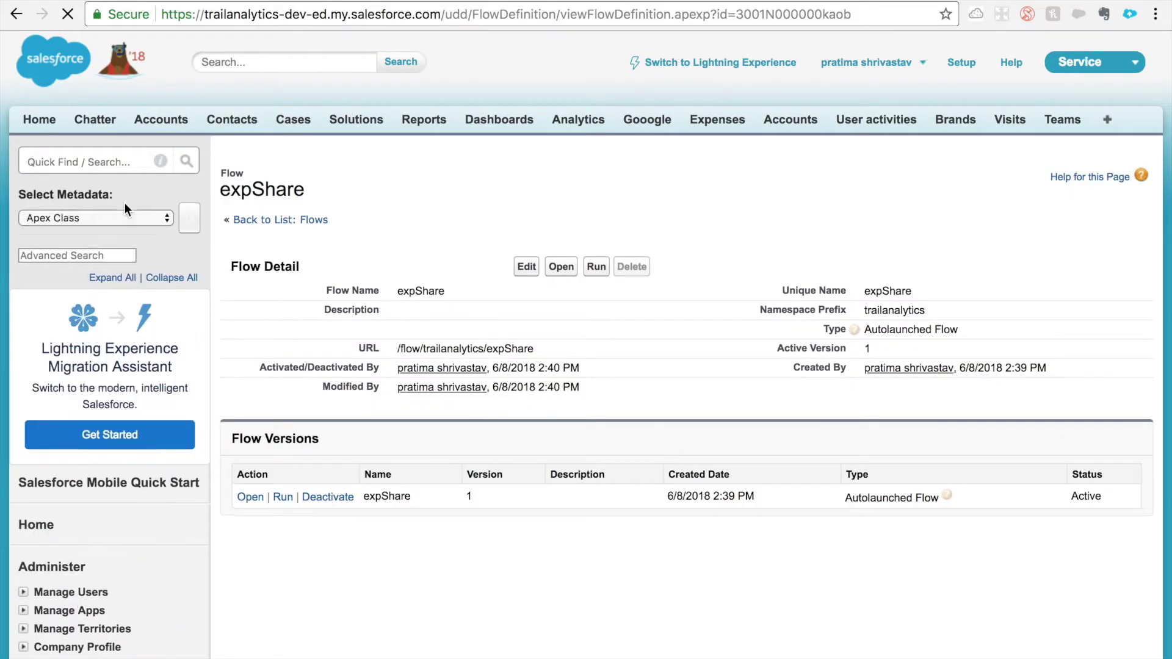
Open the expense sharing process in Process Builder and show its no criteria action group definition.
left_click(125, 164)
type("proc")
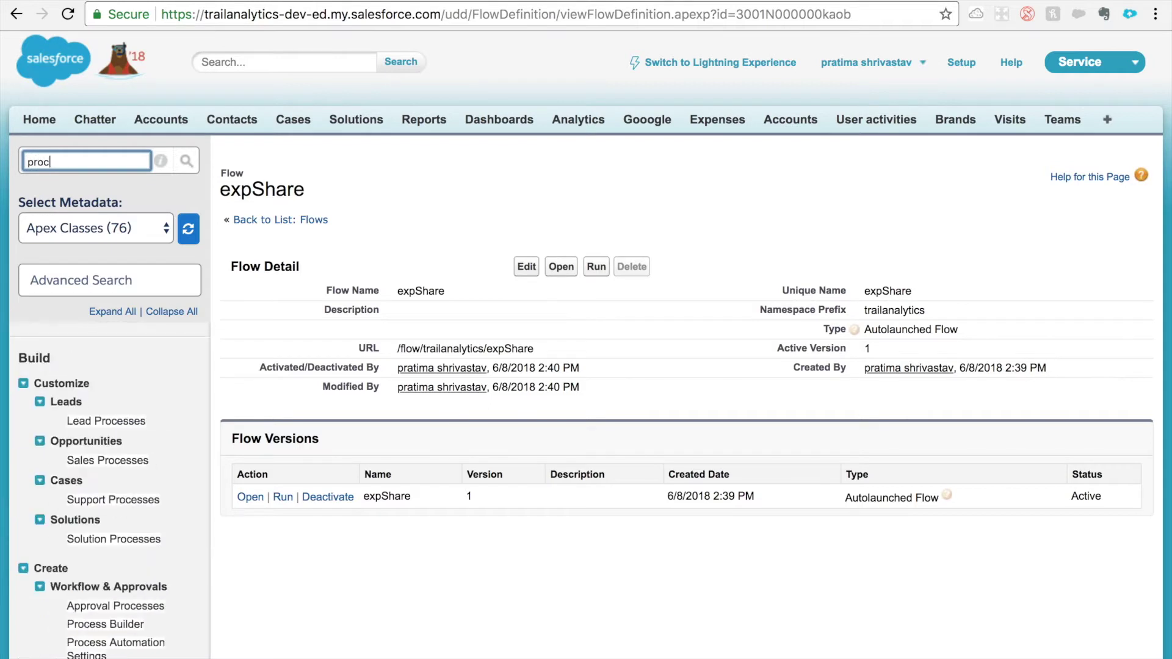
left_click(102, 627)
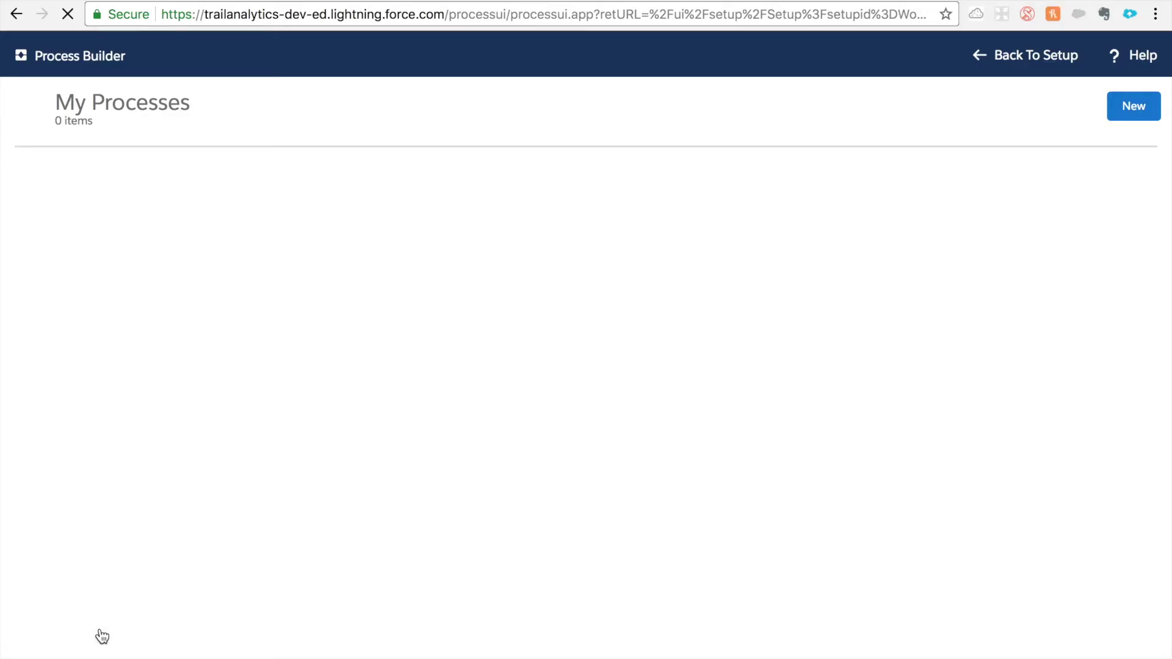
left_click(107, 455)
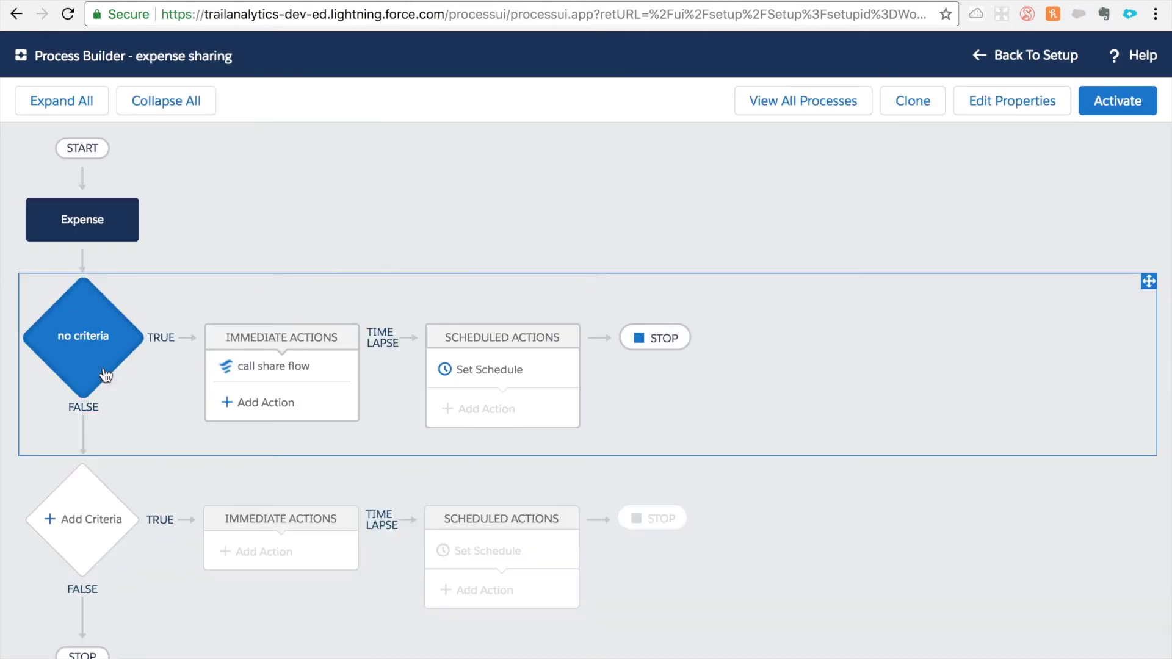
left_click(83, 330)
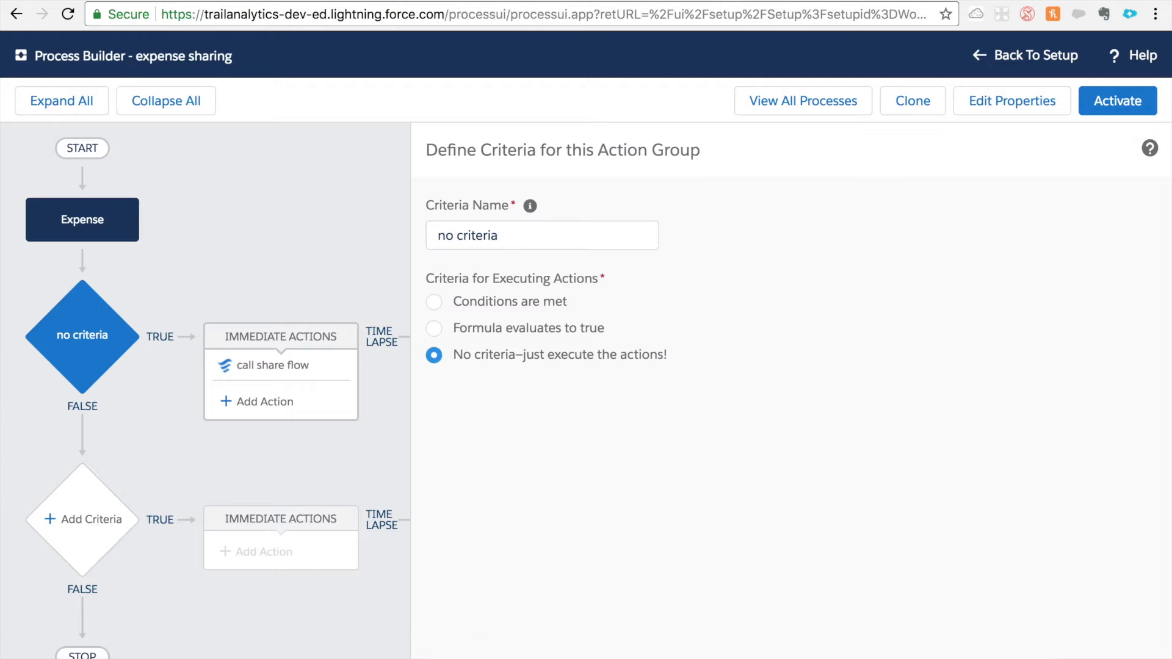
Replace the call share flow immediate action with a Flows action named share that runs the expShare flow.
left_click(268, 374)
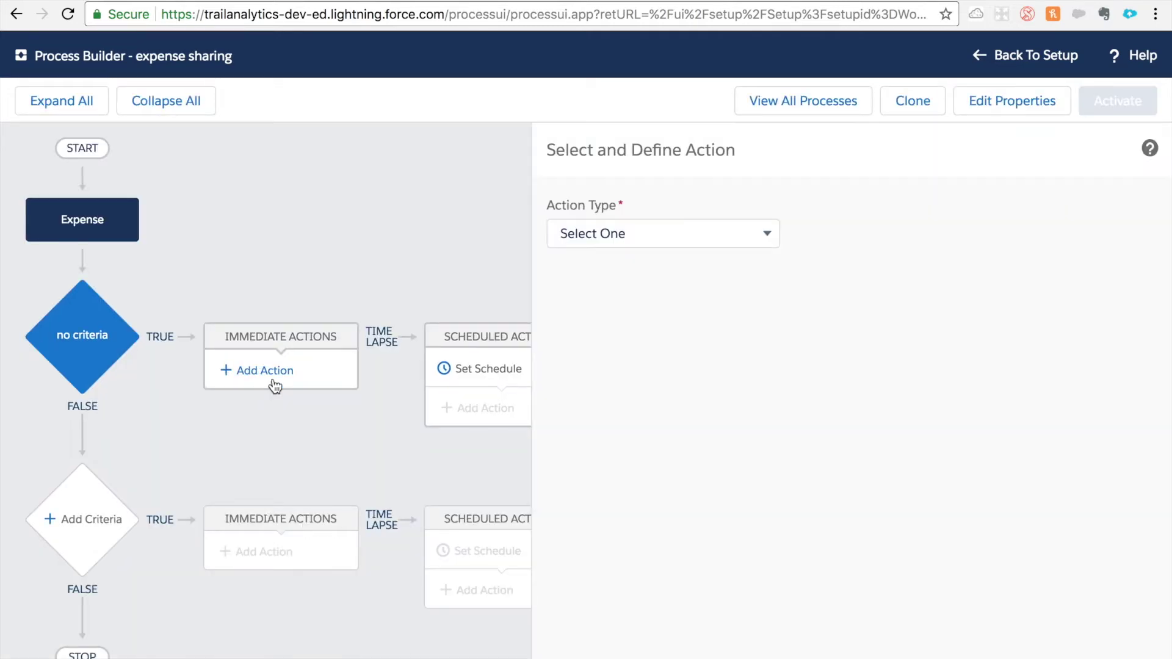
left_click(686, 230)
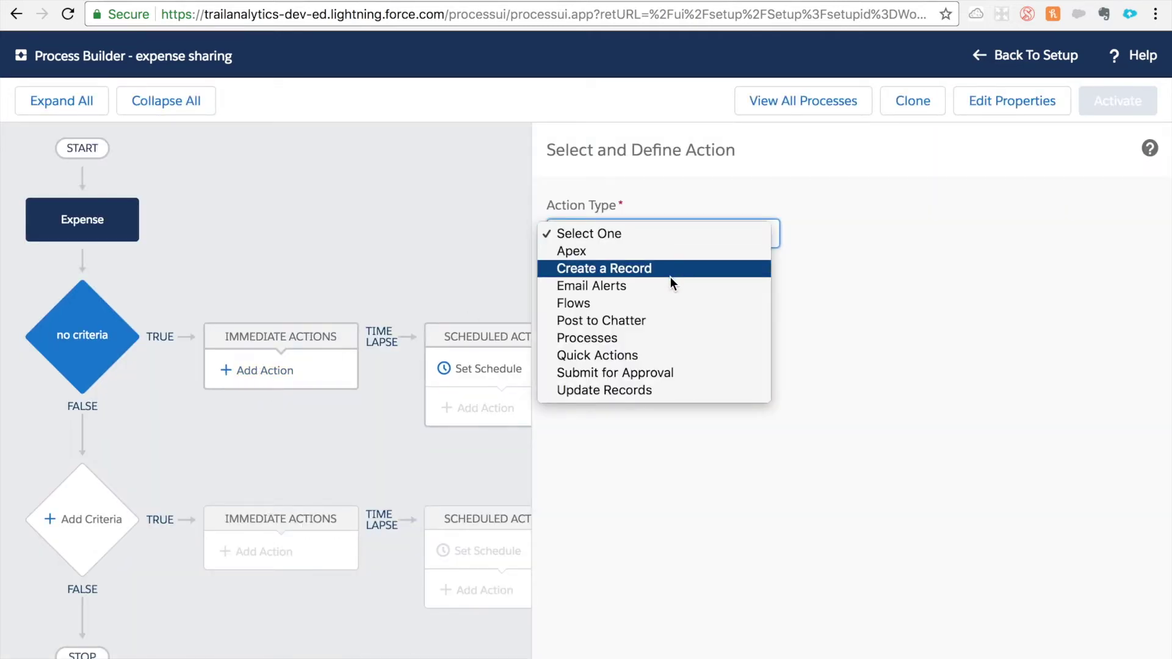
key("Escape")
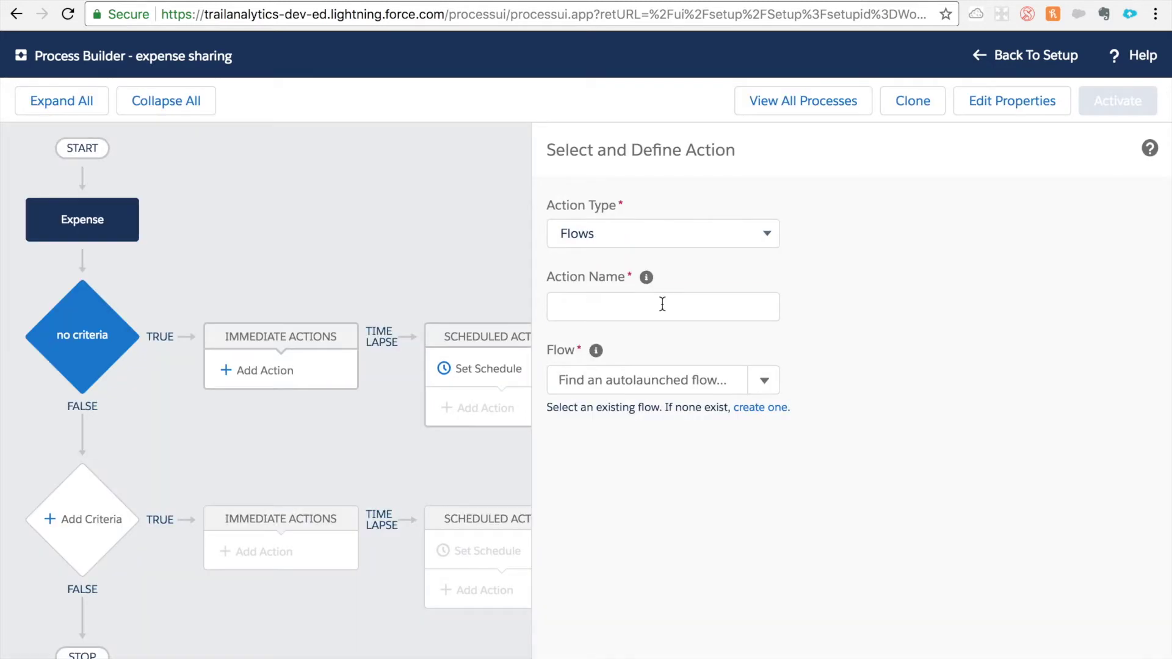
left_click(662, 305)
type("share")
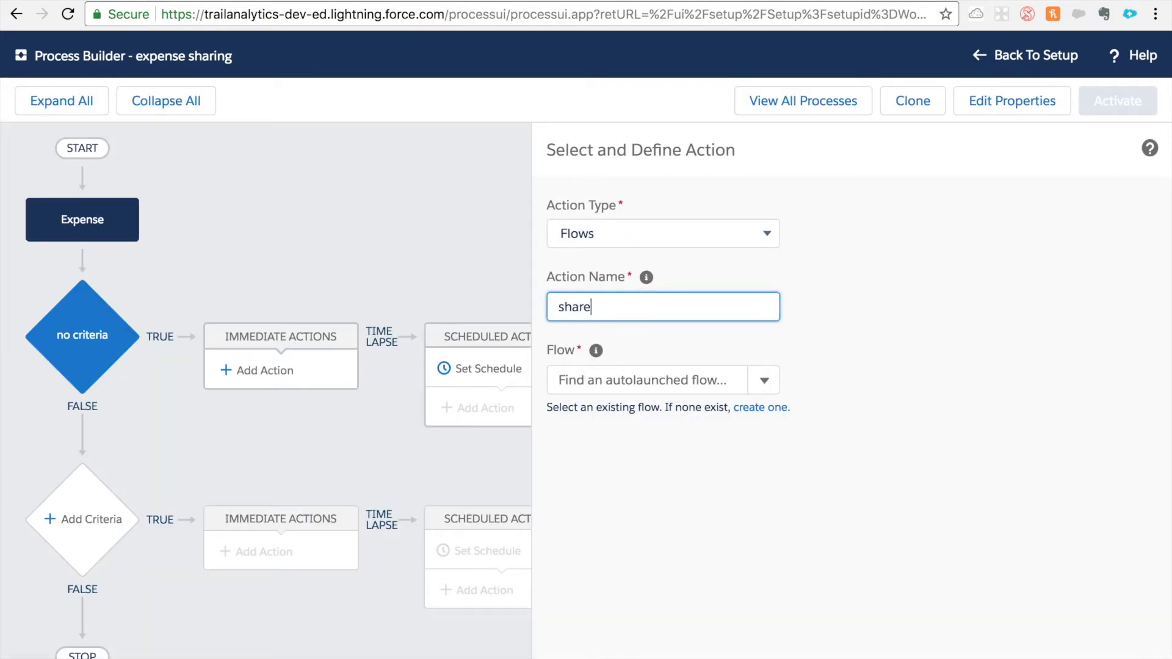
left_click(672, 373)
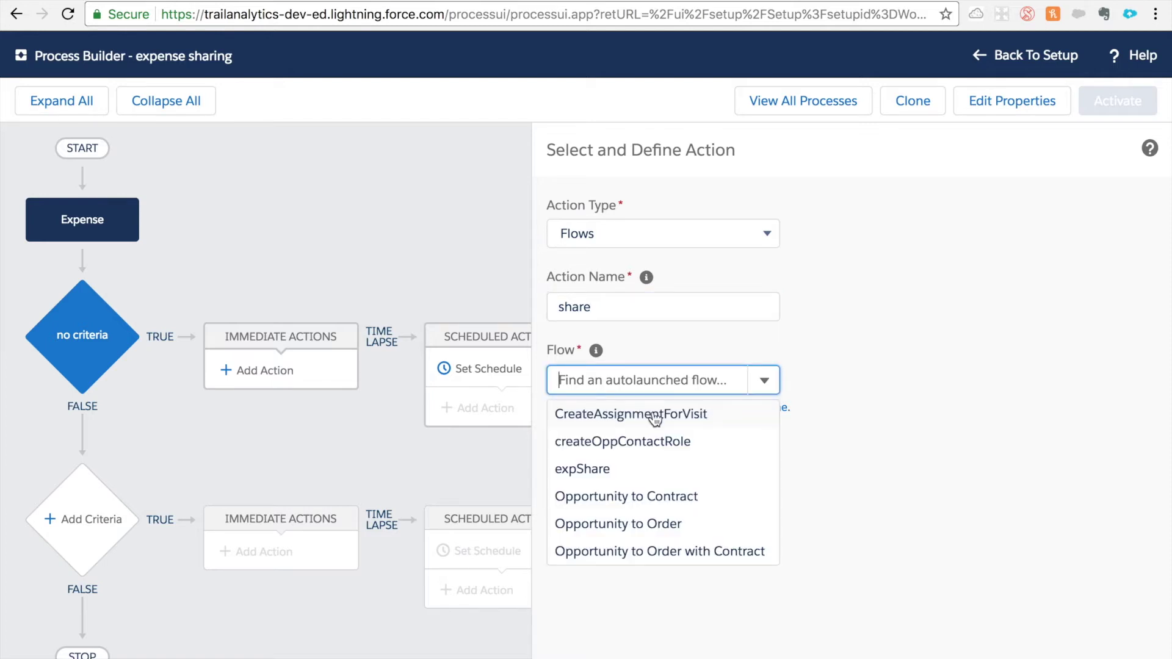
left_click(632, 470)
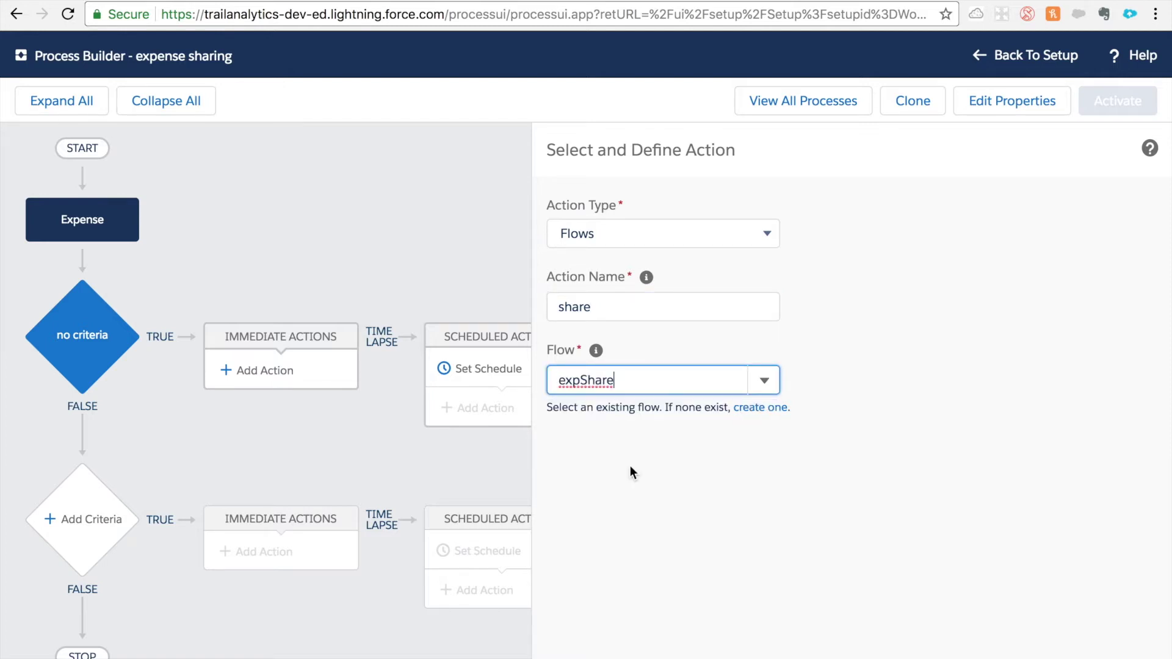
Add a flow variable row that sets expenseId to a field reference to the Expense object's Record ID.
left_click(603, 503)
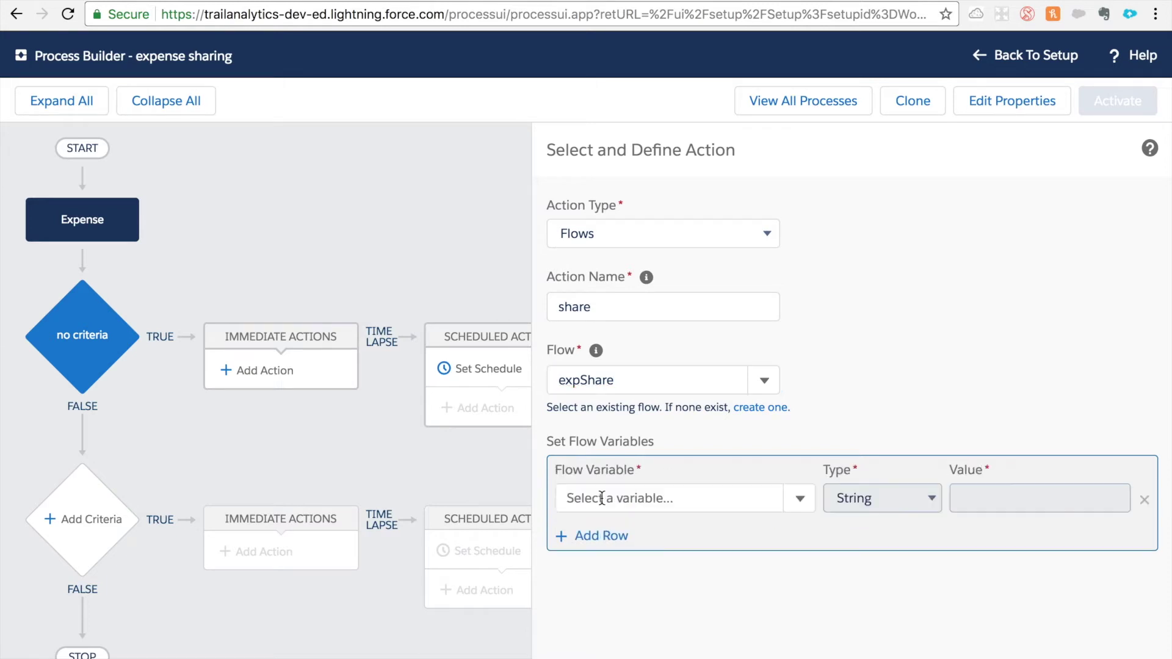
left_click(601, 498)
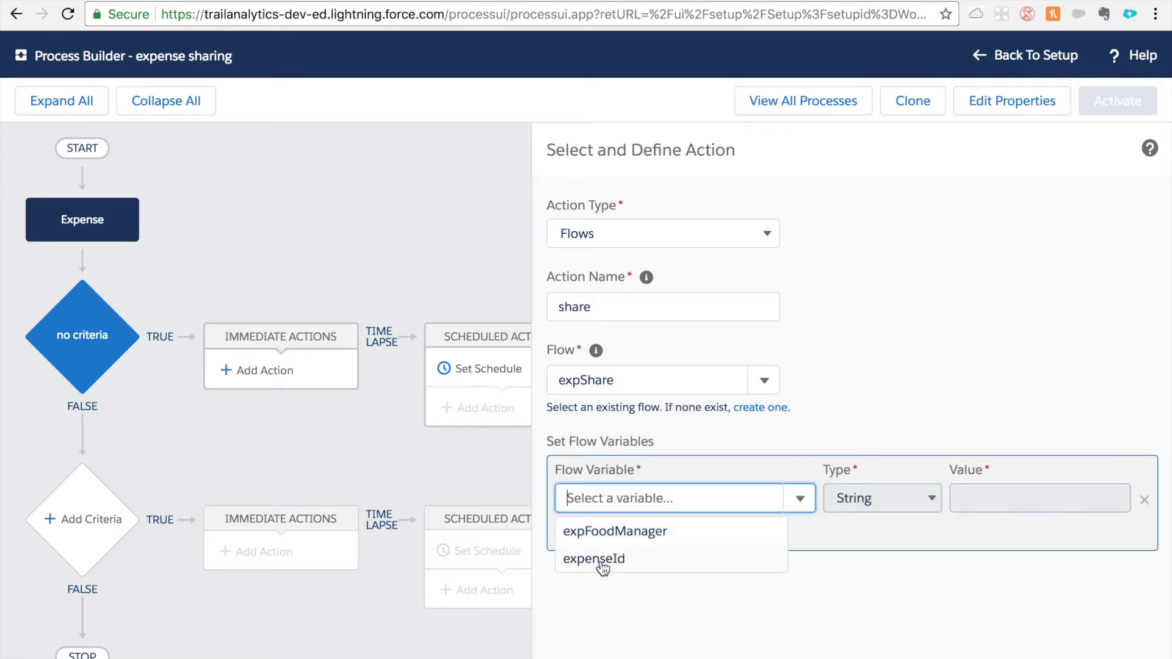
left_click(600, 560)
left_click(937, 498)
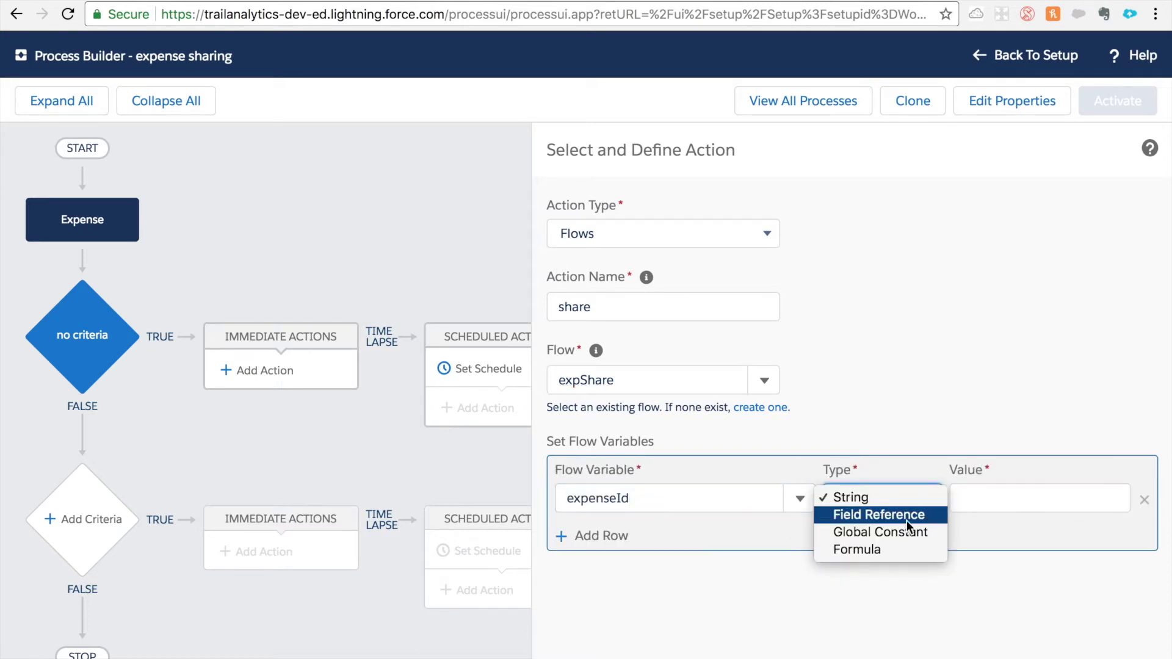
left_click(908, 516)
left_click(980, 500)
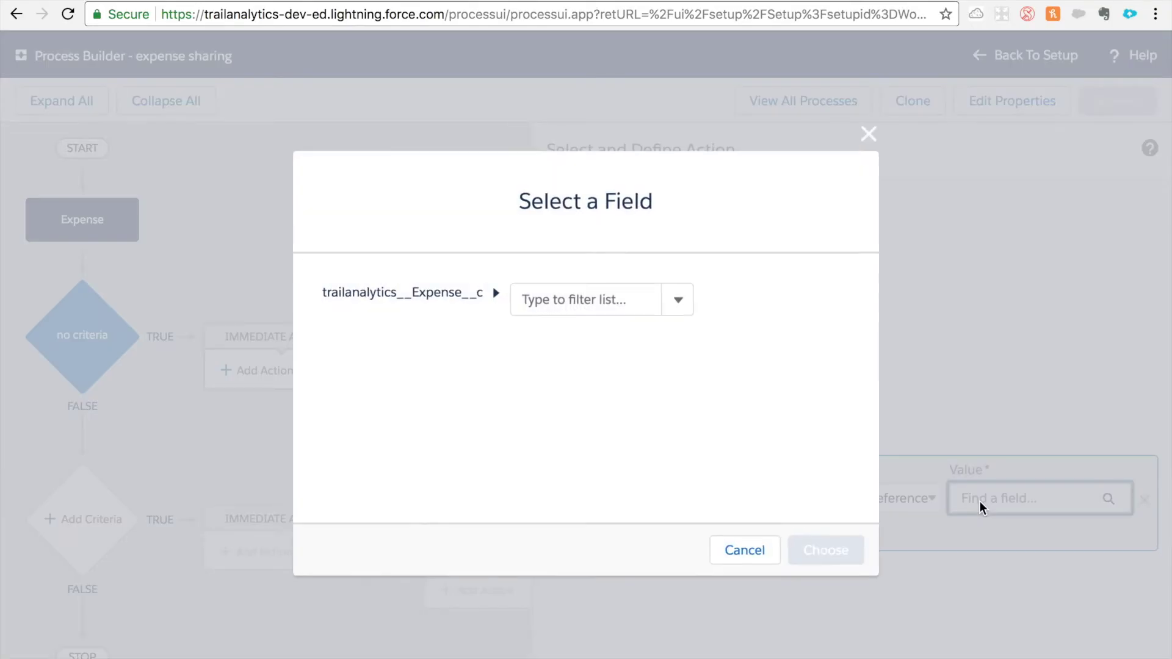
type("id")
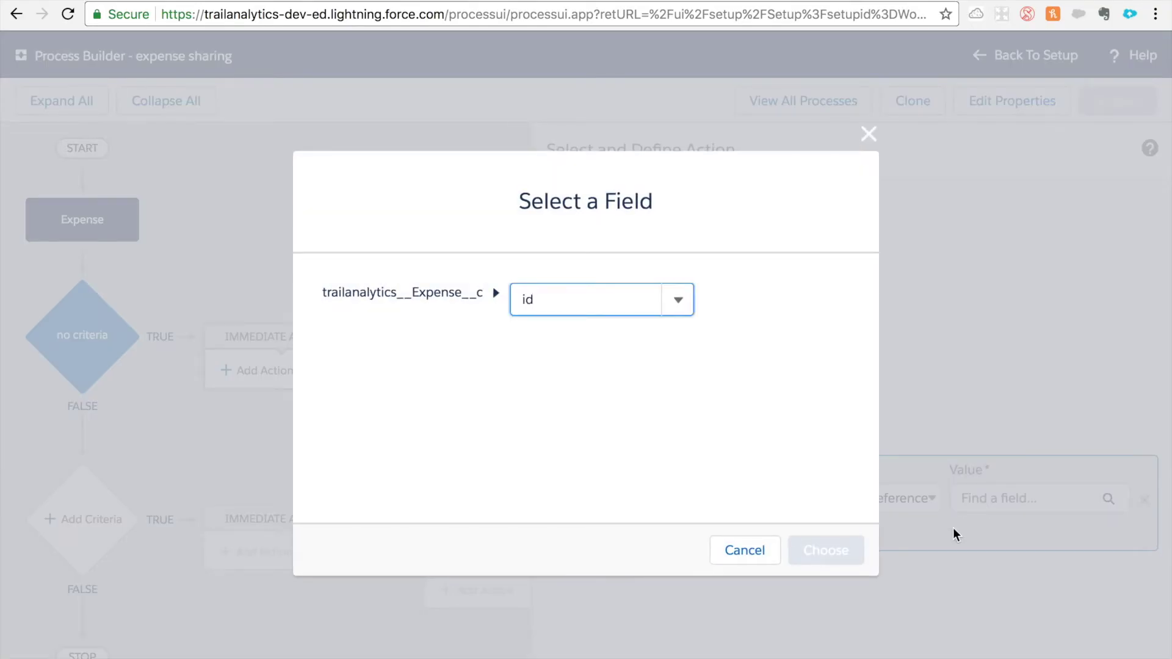
scroll(604, 445, "down", 3)
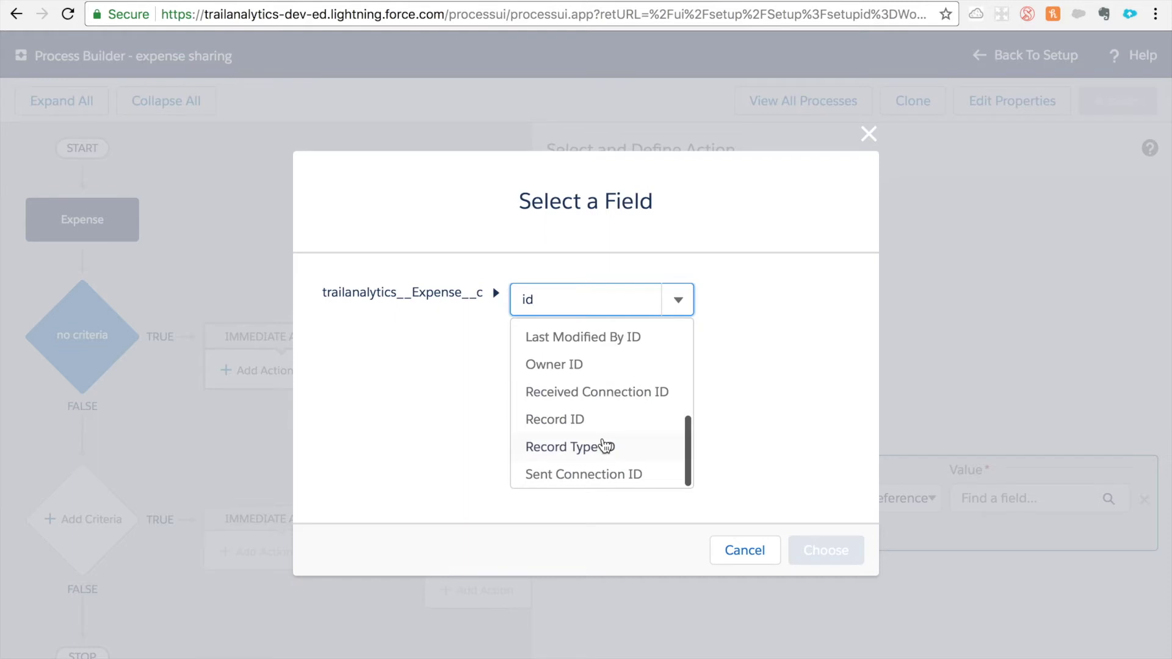
left_click(595, 423)
left_click(805, 543)
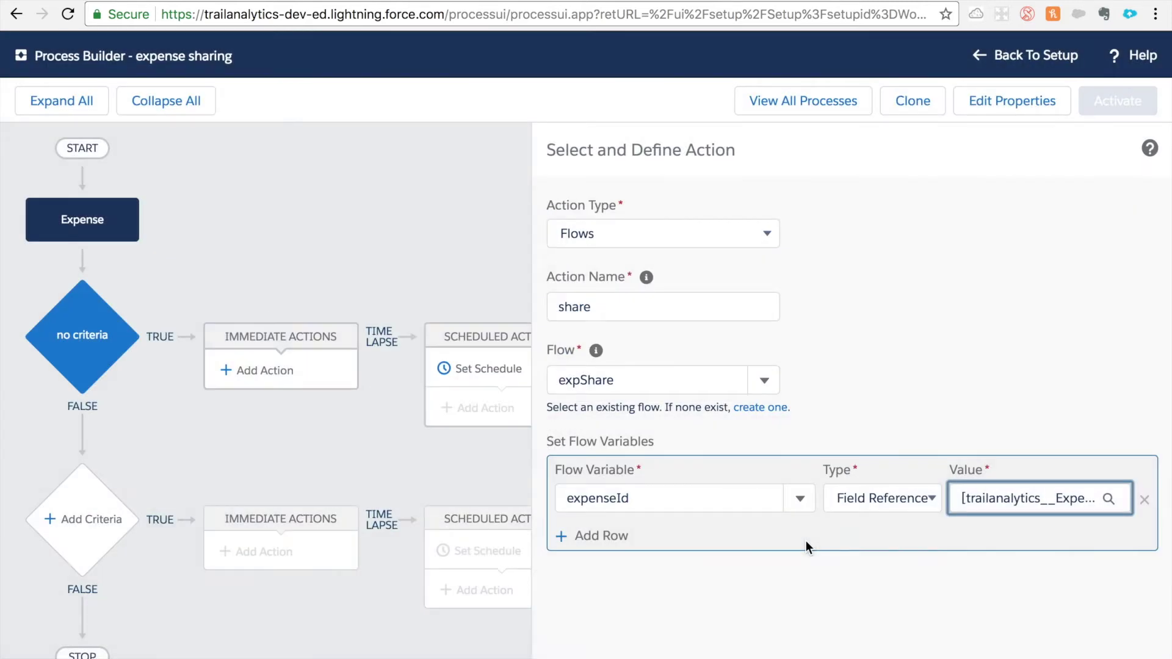
Add a second flow variable row that sets expFoodManager to a field reference to the Expense field trailanalytics__Concur_Lead__c.
left_click(607, 537)
left_click(614, 537)
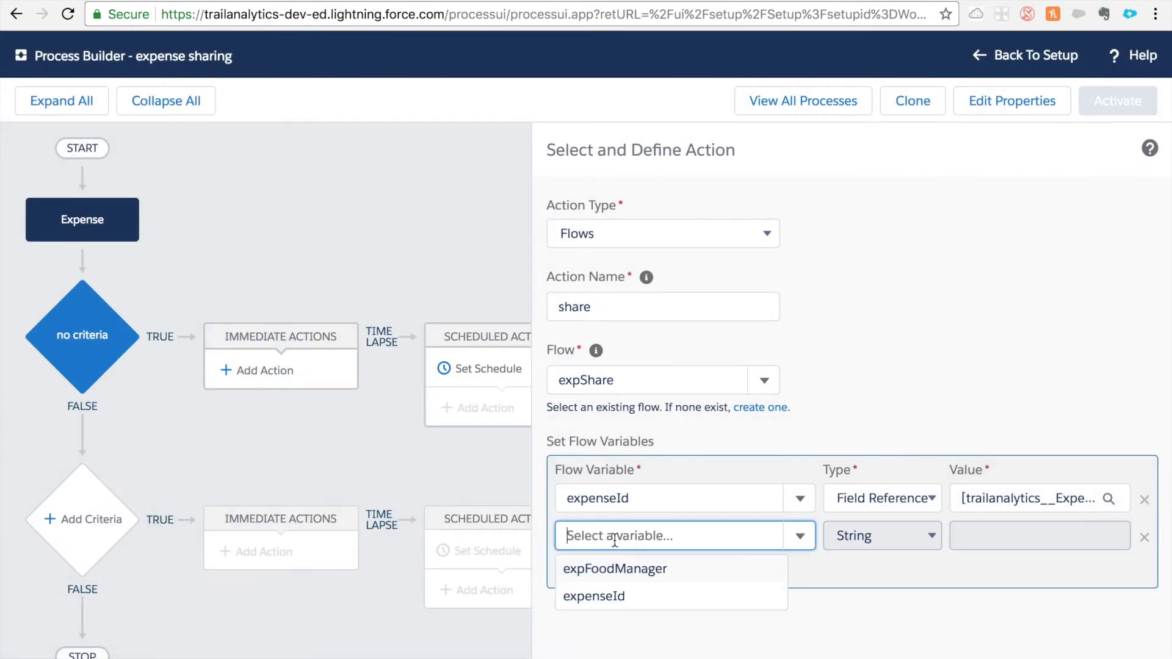
left_click(612, 569)
left_click(902, 535)
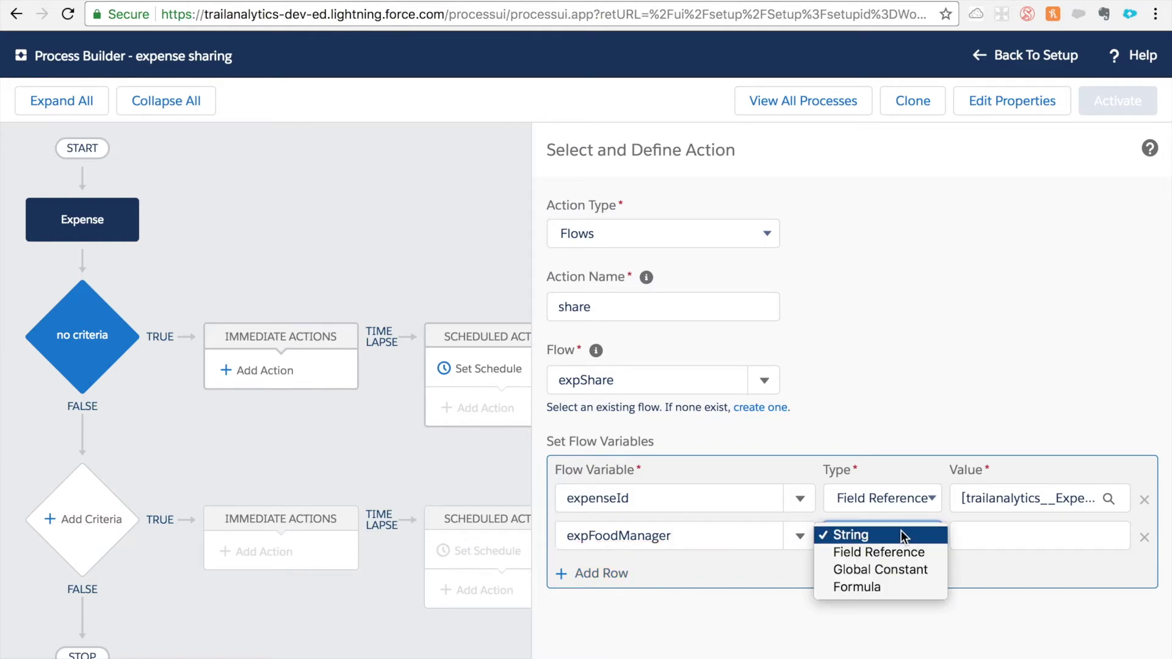
left_click(898, 552)
left_click(973, 536)
left_click(604, 296)
type("lea")
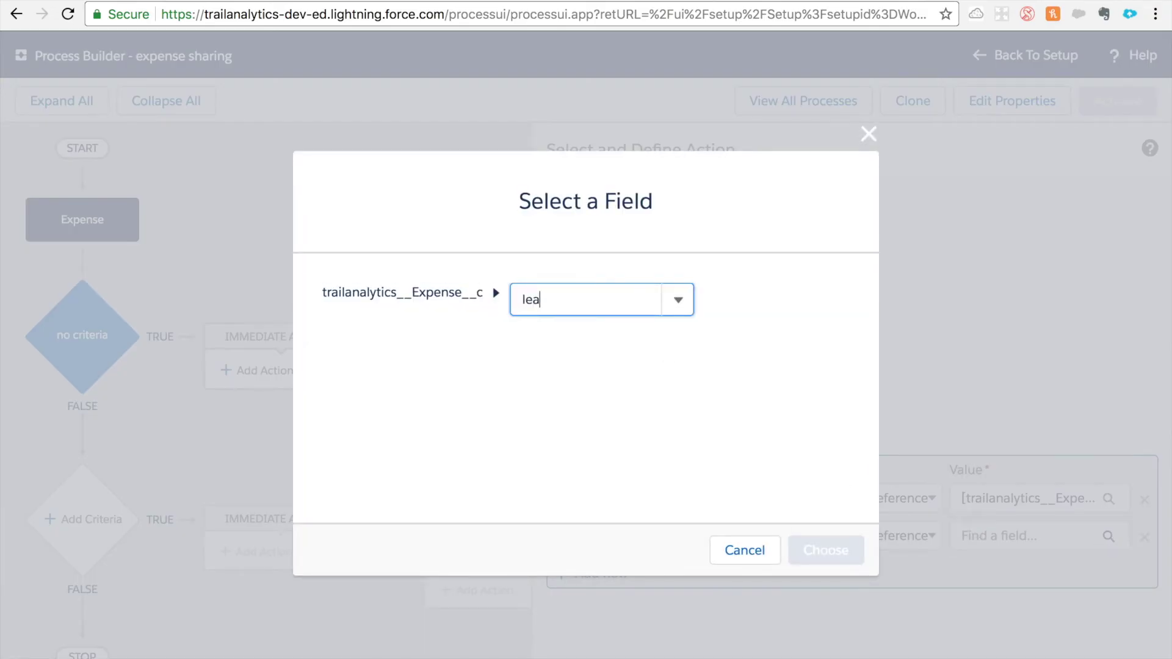
left_click(600, 337)
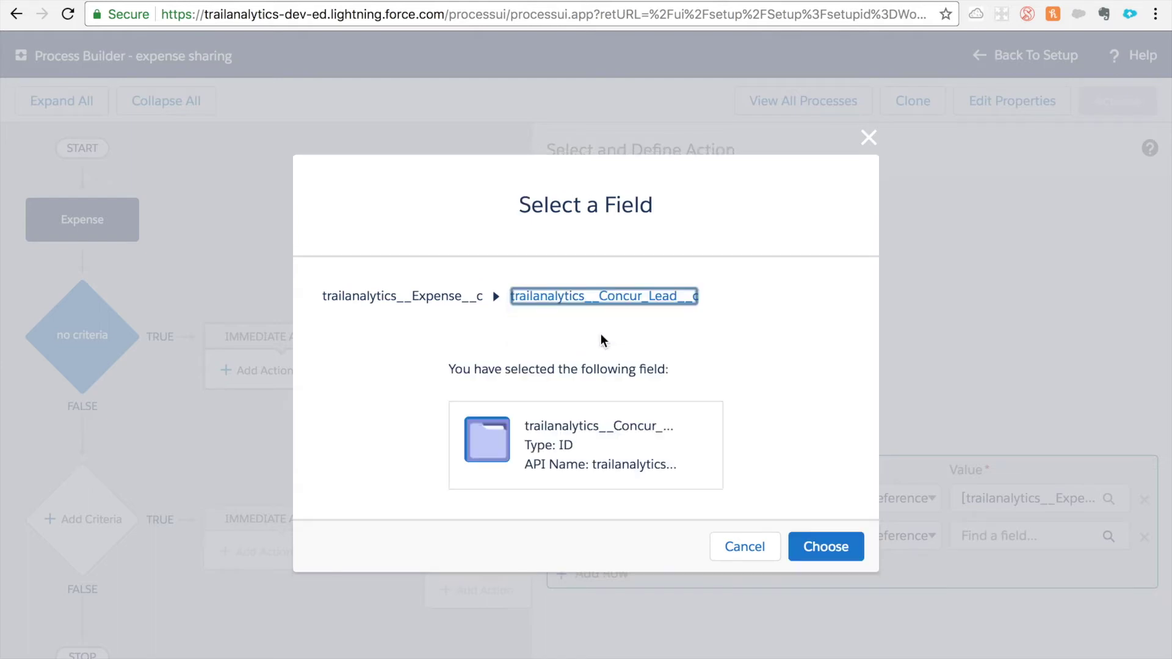
left_click(808, 547)
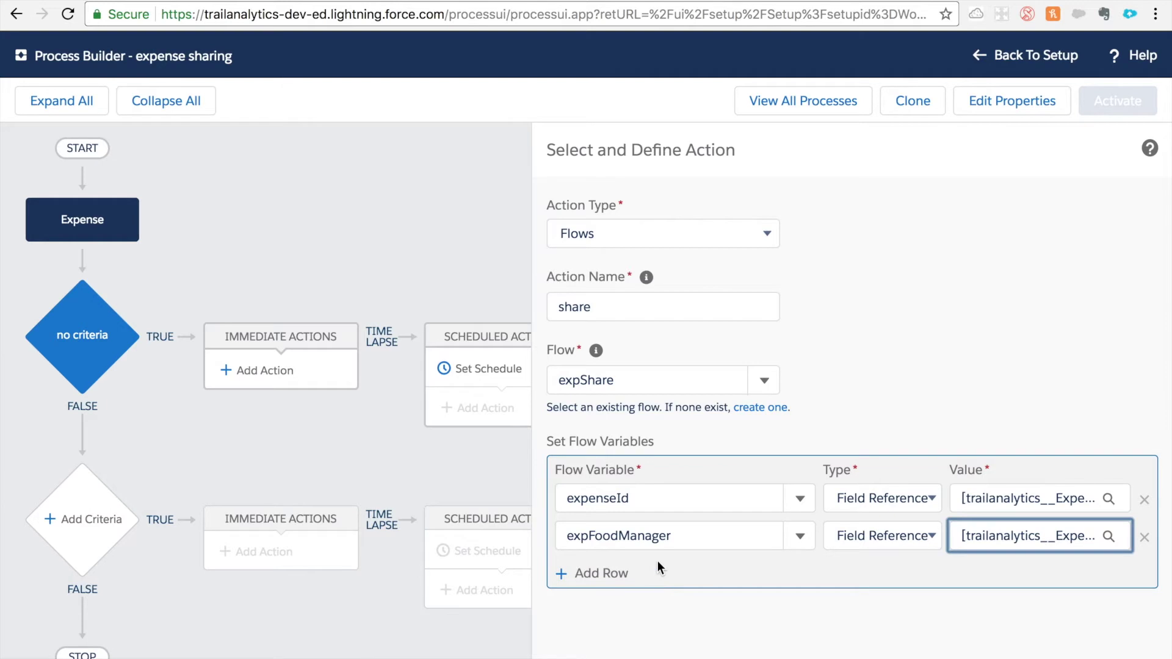
Save the share action and activate the expense sharing process, confirming the version activation.
key("Return")
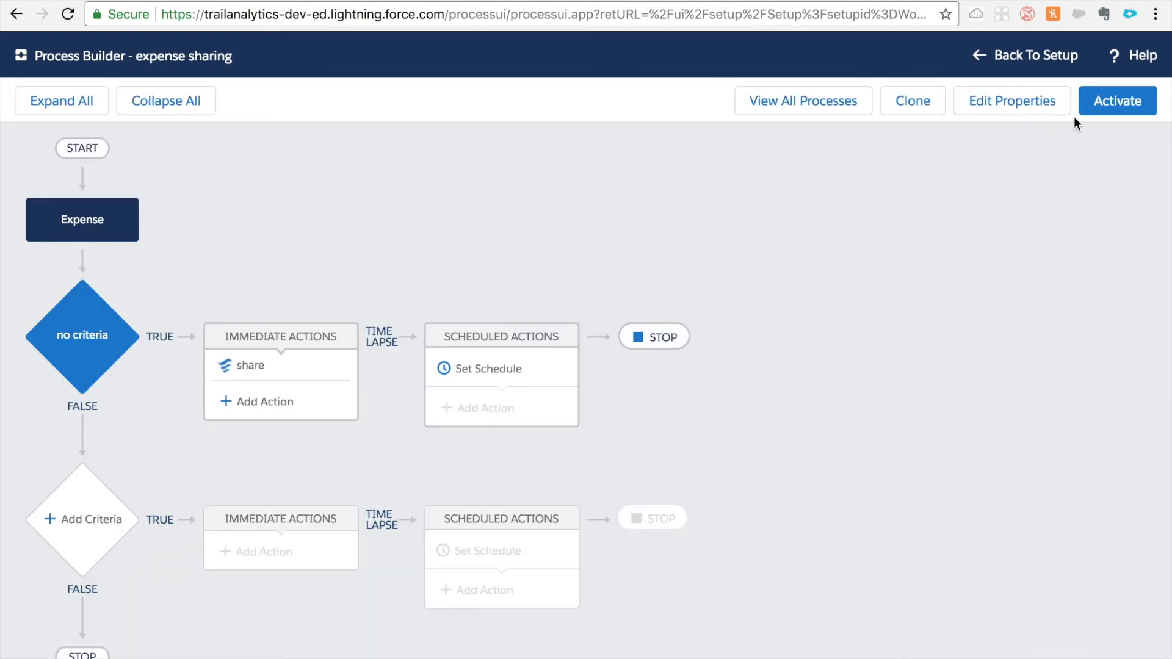
left_click(1092, 103)
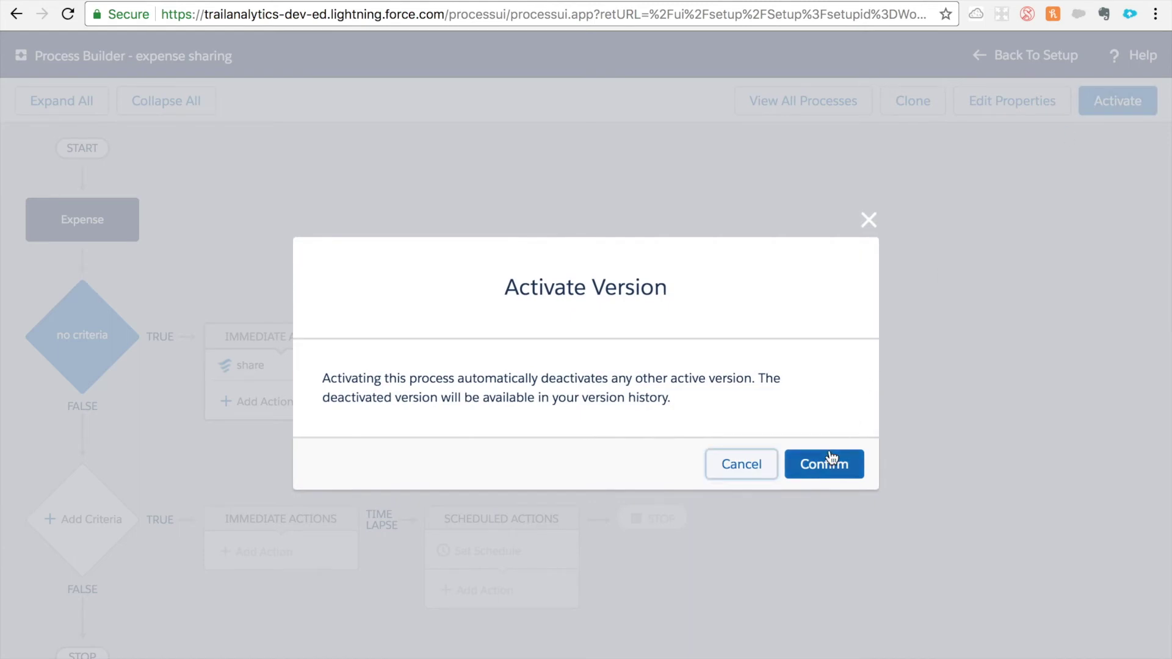
left_click(831, 458)
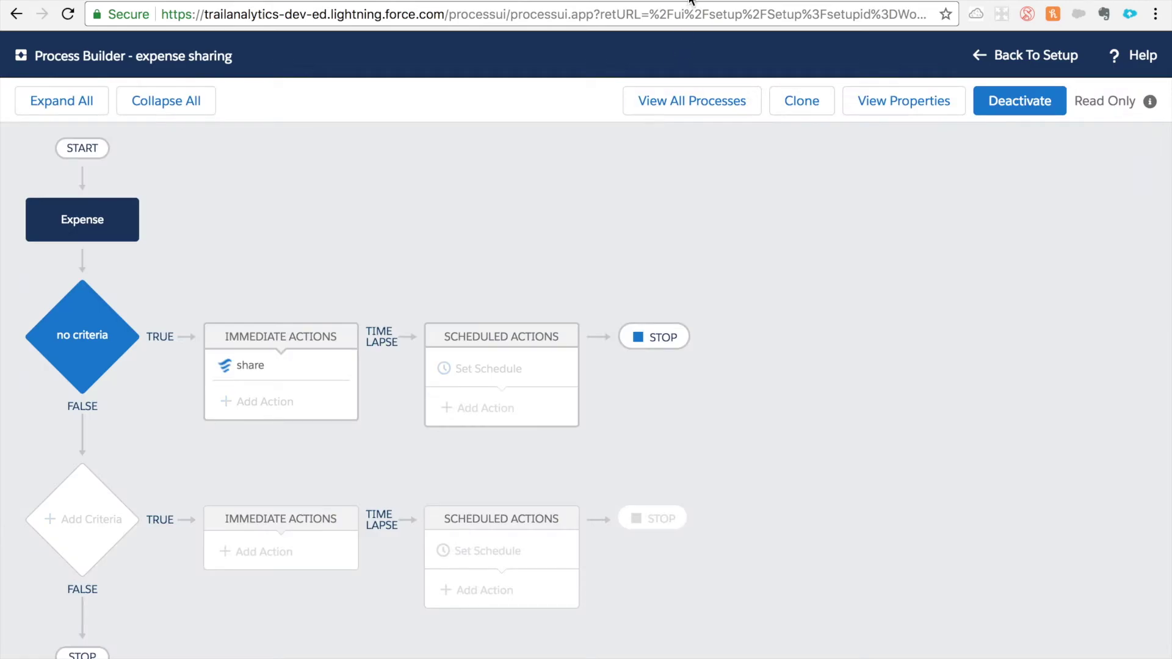
Create and save a new Expense record with a recently viewed user as Food Manager and Travel Manager left empty.
left_click(737, 6)
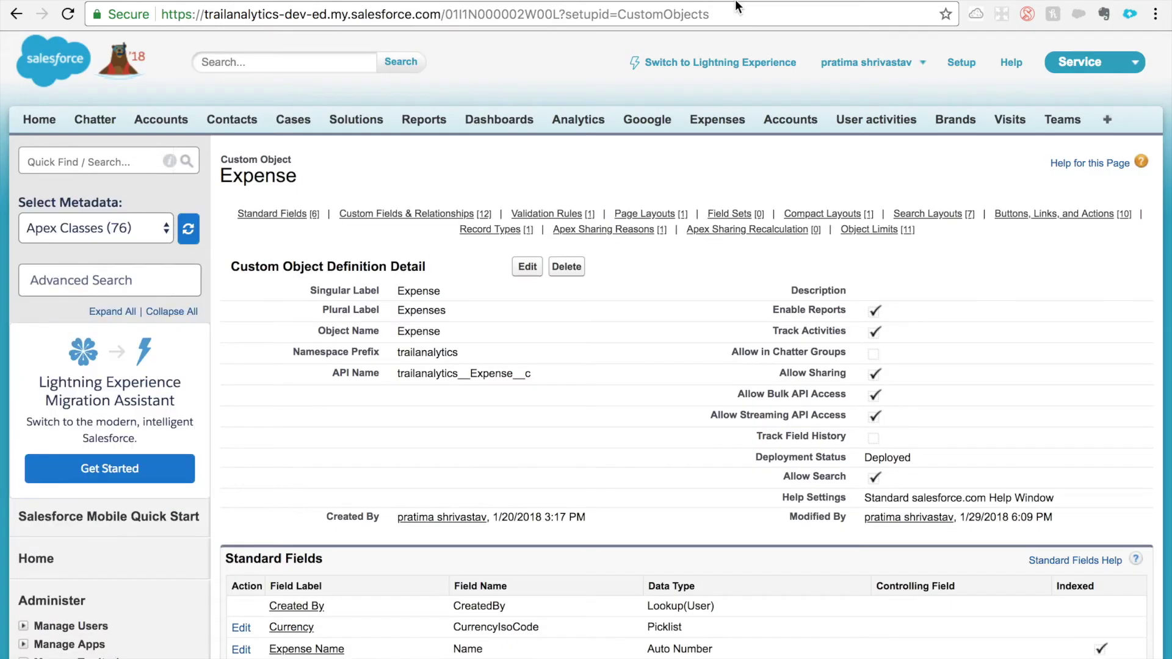
left_click(717, 124)
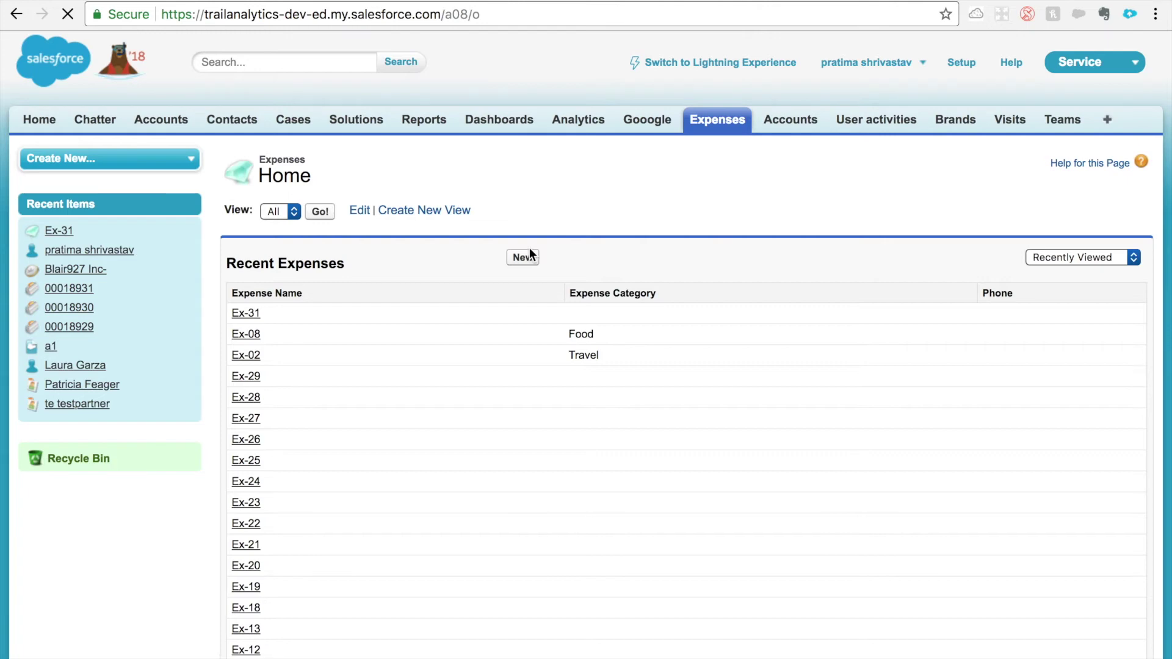
left_click(525, 257)
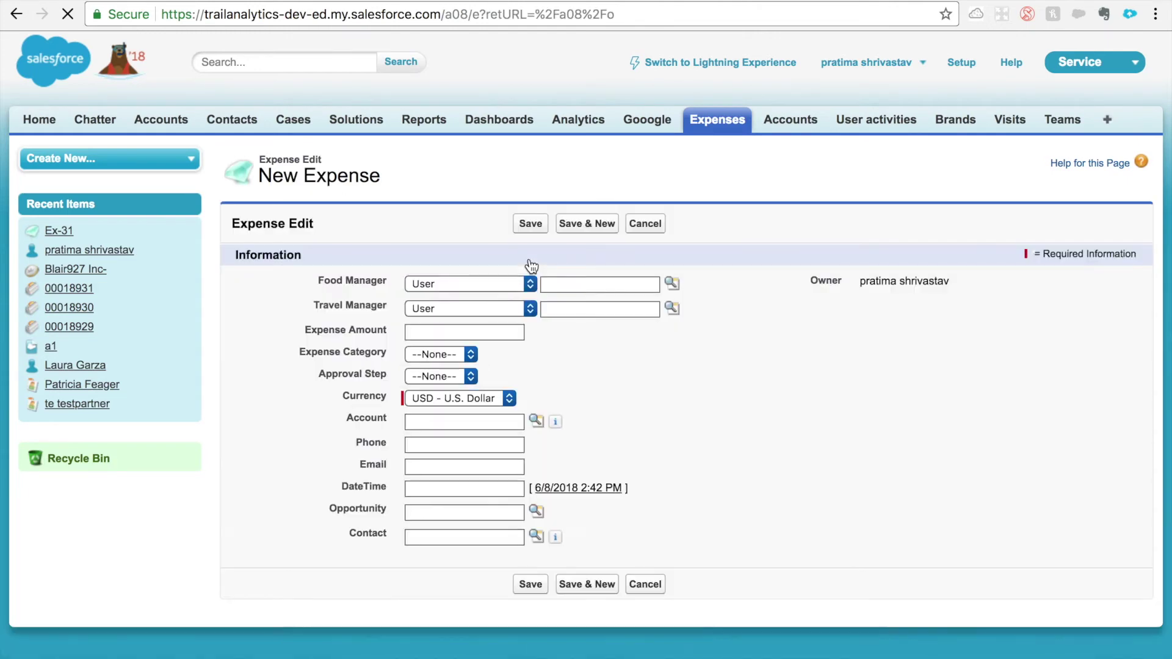
left_click(670, 284)
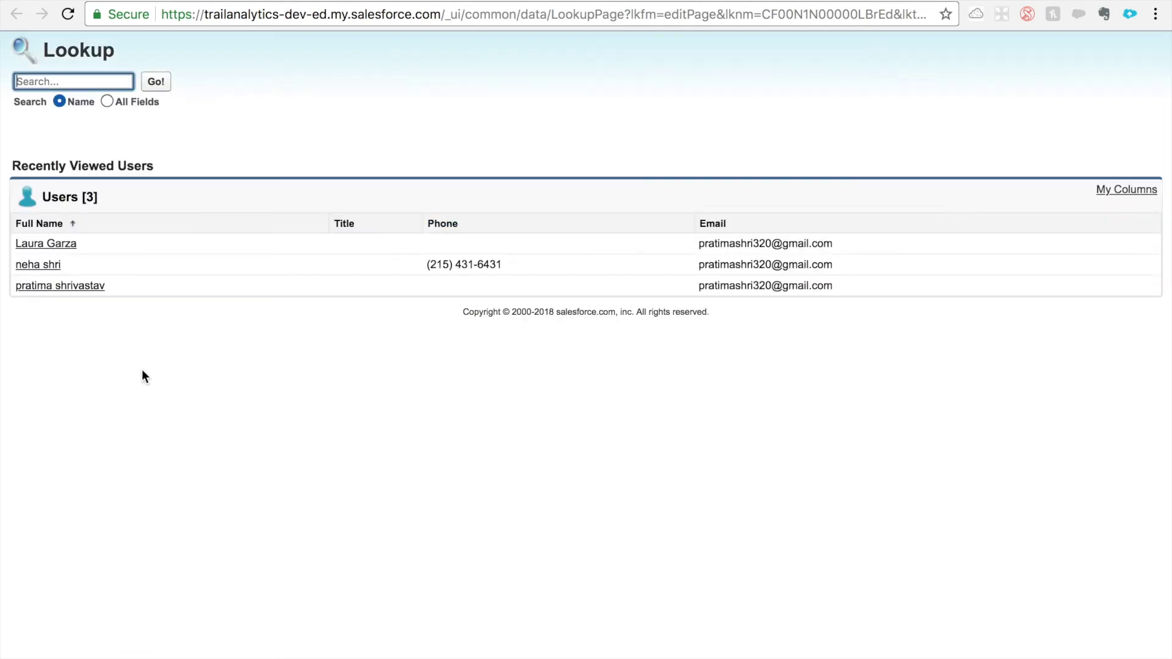
left_click(63, 244)
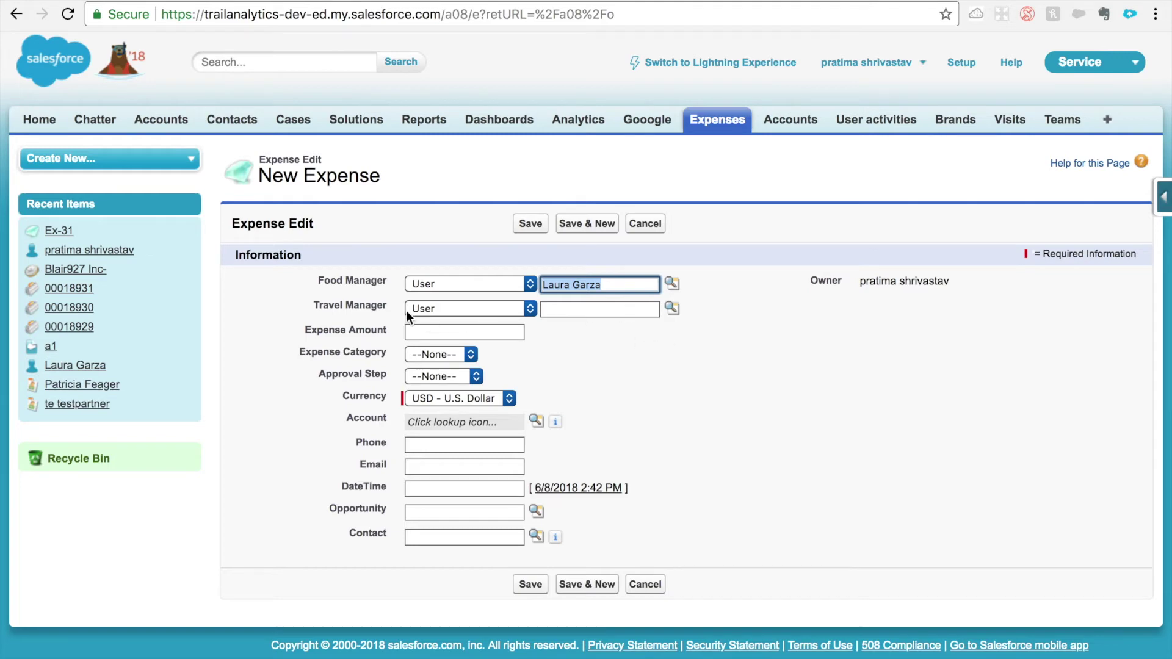
double_click(375, 304)
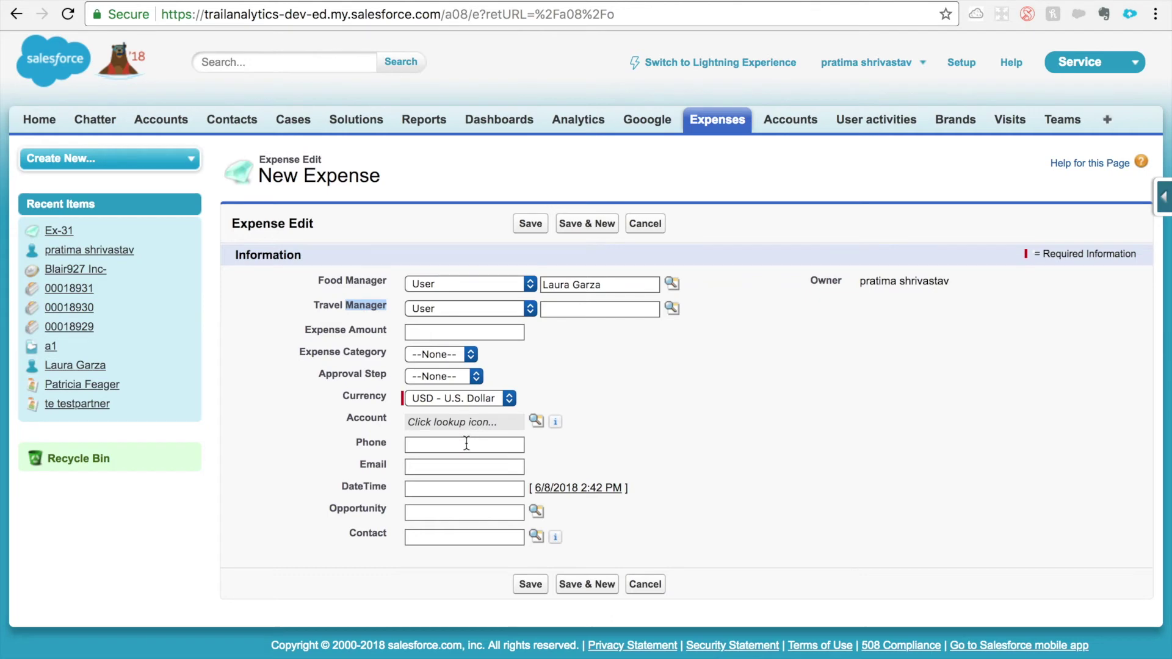
left_click(531, 226)
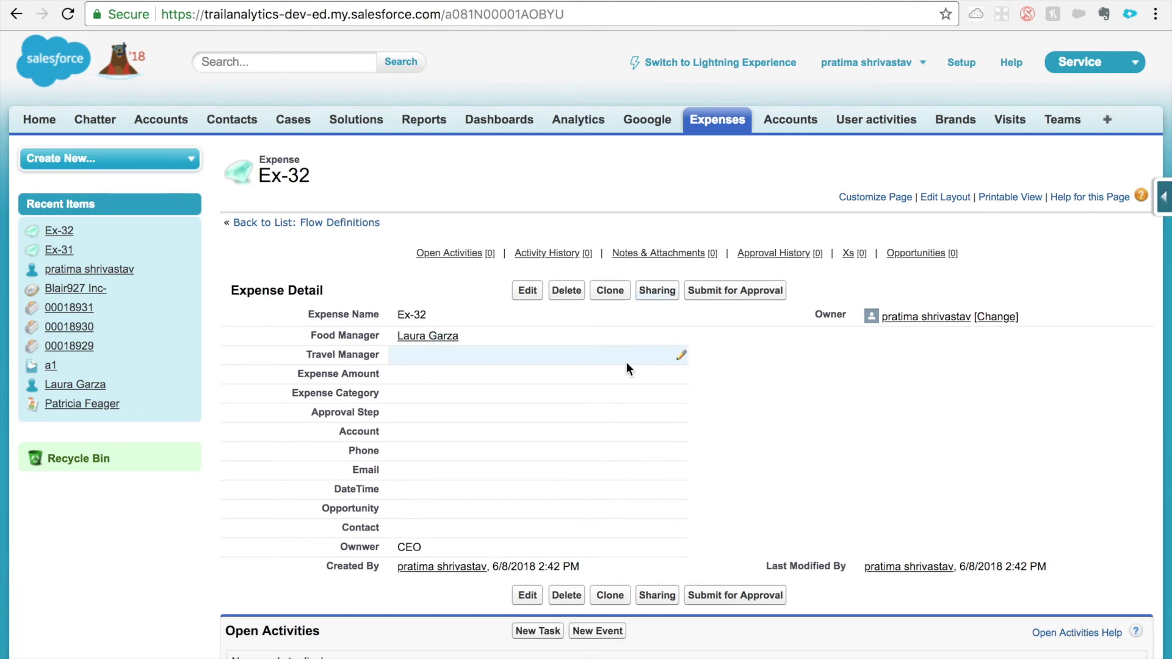
Open the new expense record's sharing details to check each user's access level and sharing reason.
scroll(626, 362, "down", 1)
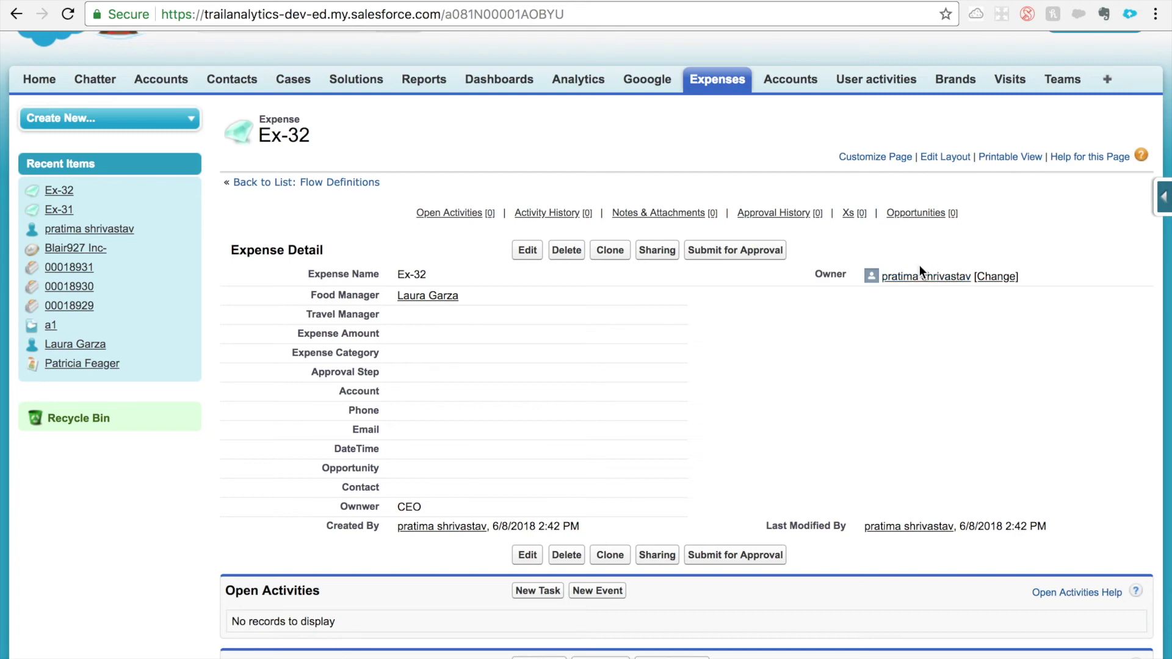
left_click(658, 254)
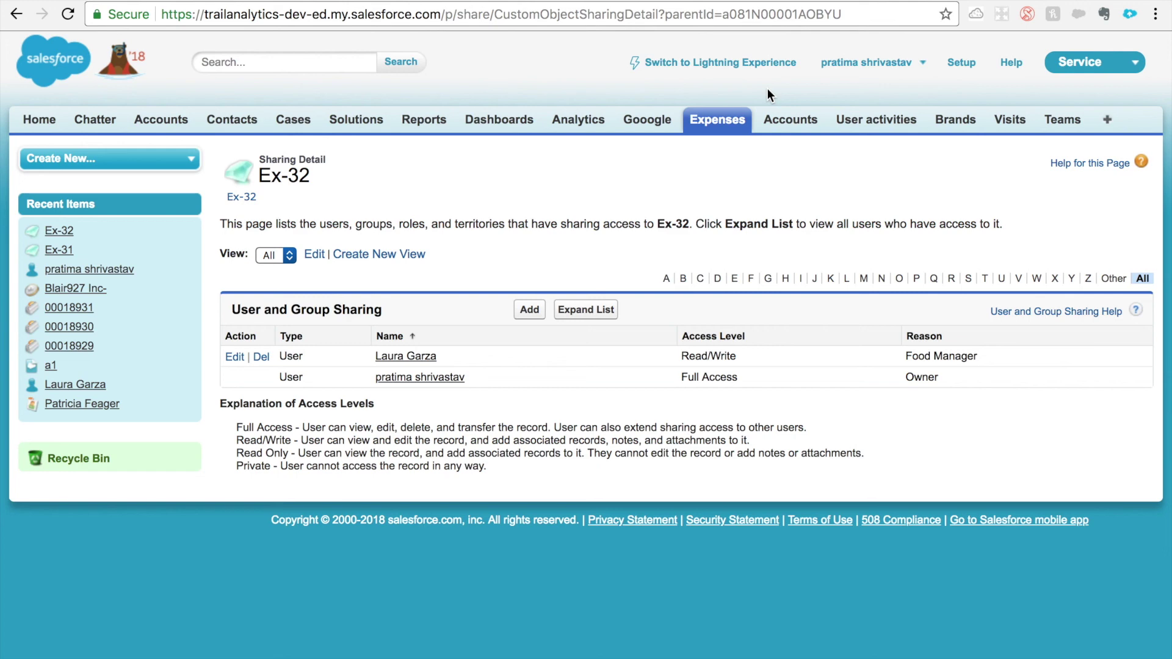
mouse_move(767, 2)
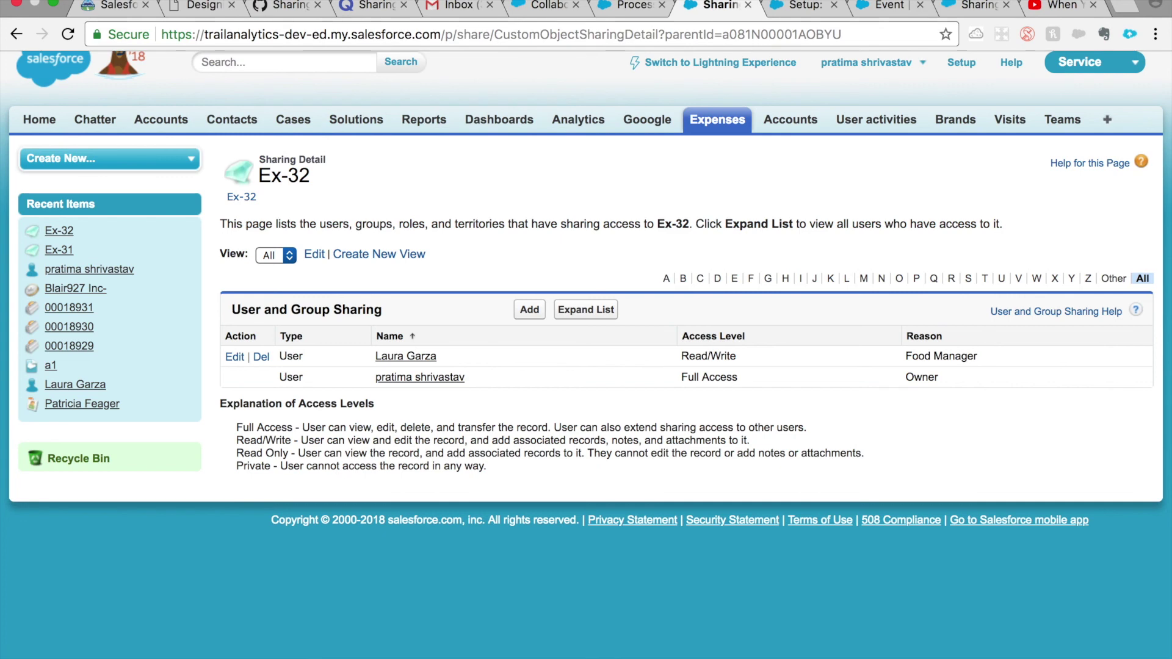